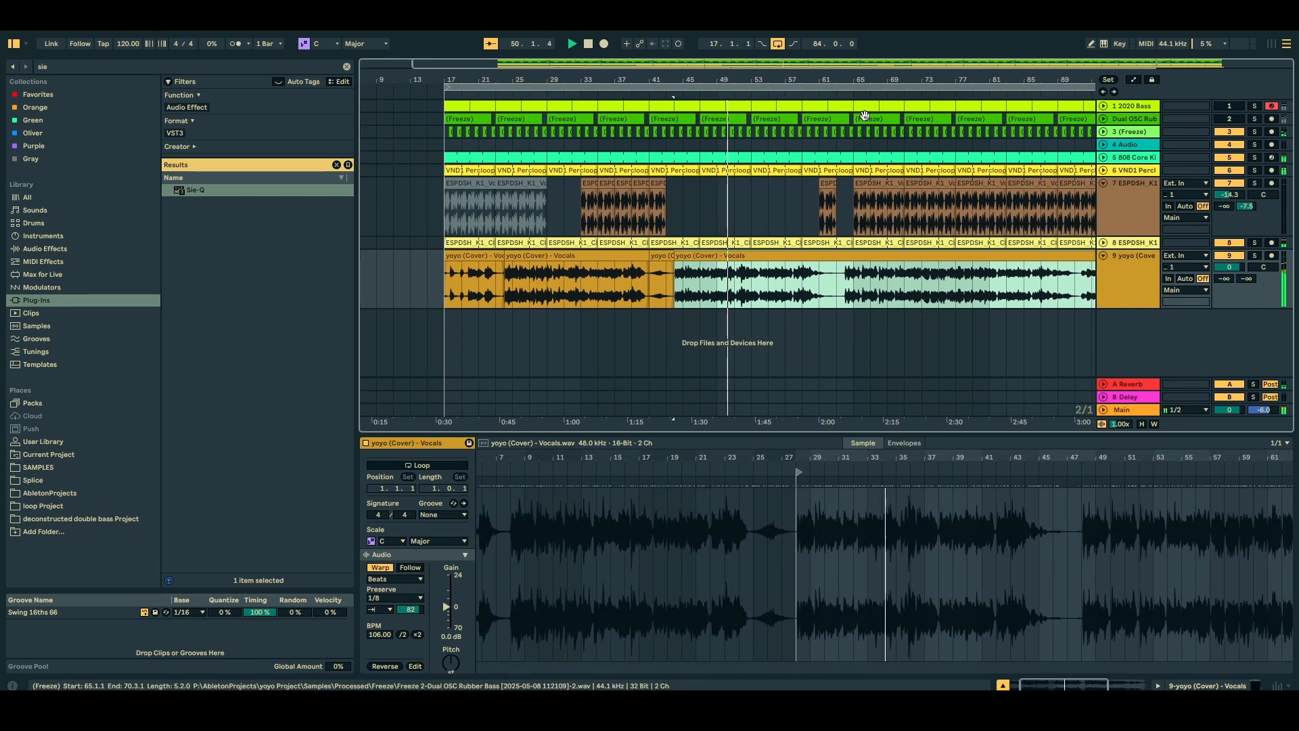
Audition the finished arrangement from about bar 67 and stop playback.
click(879, 98)
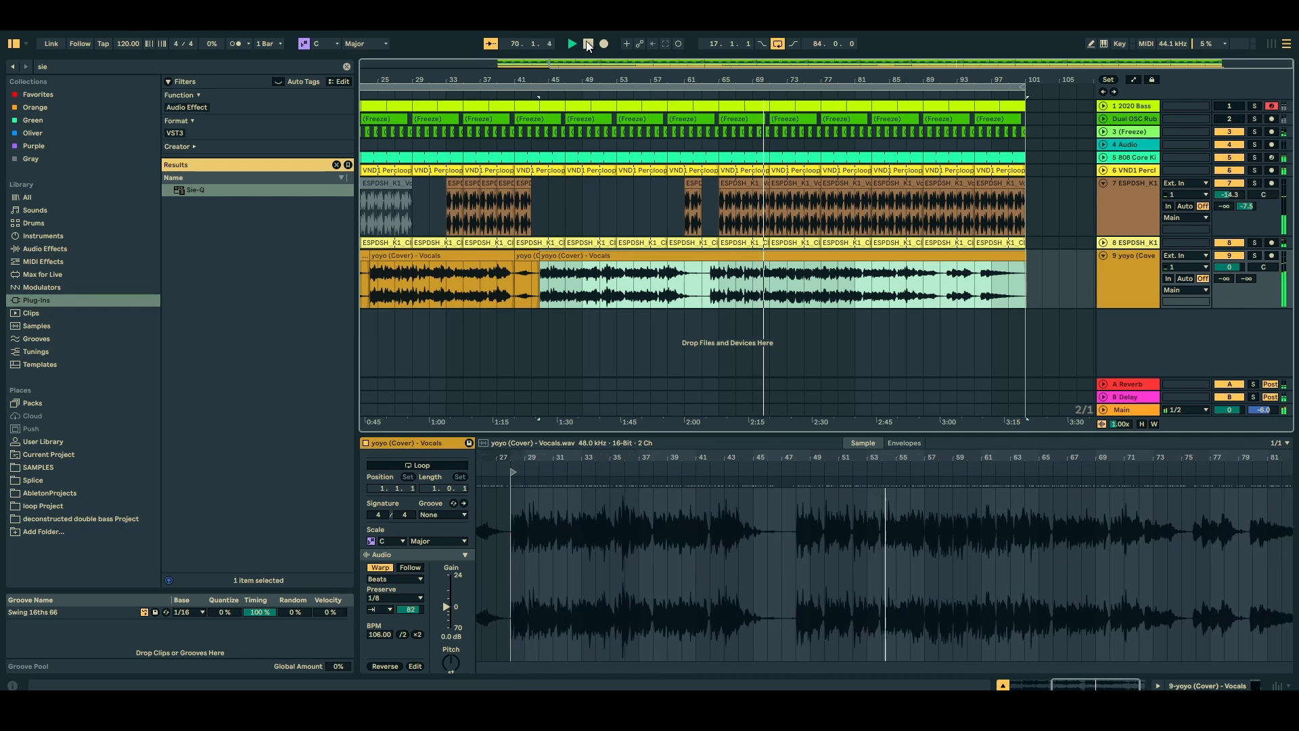
click(587, 44)
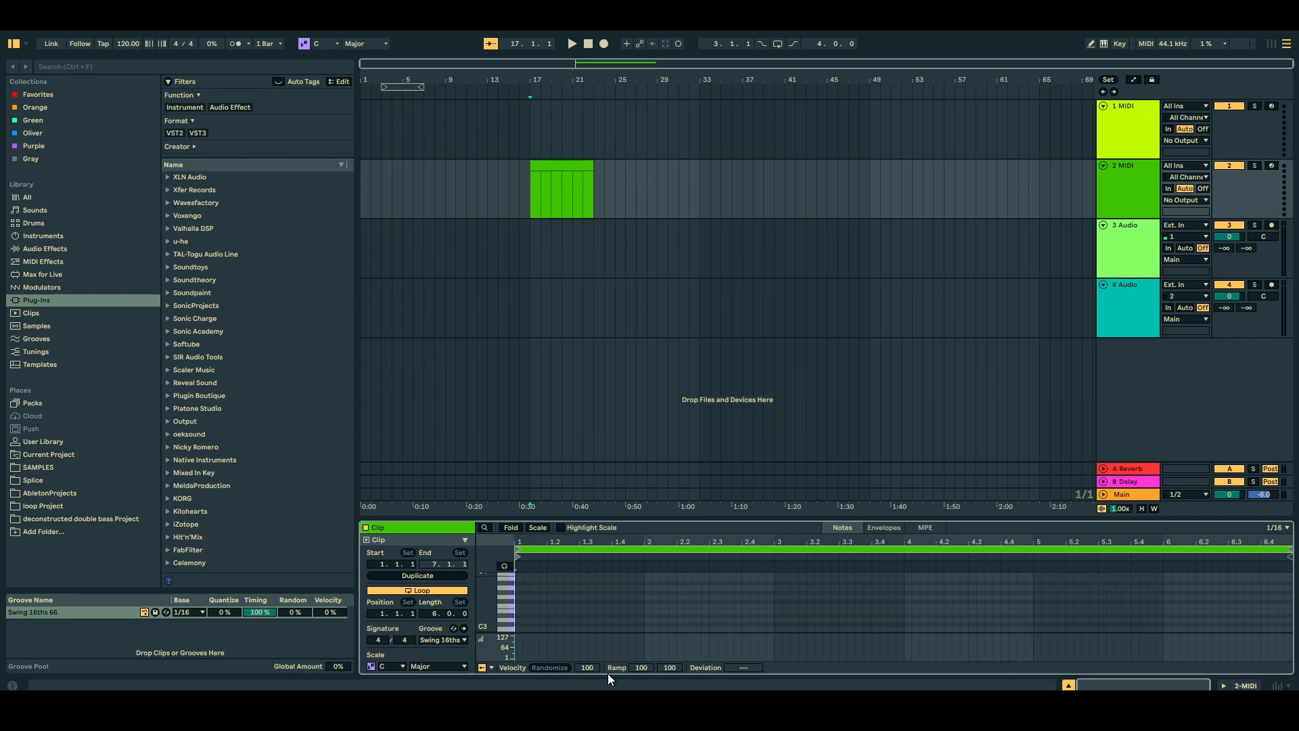
Draw a syncopated pattern of four sixteenth notes in the first bar of the second track's MIDI clip.
click(524, 621)
double_click(518, 620)
double_click(558, 611)
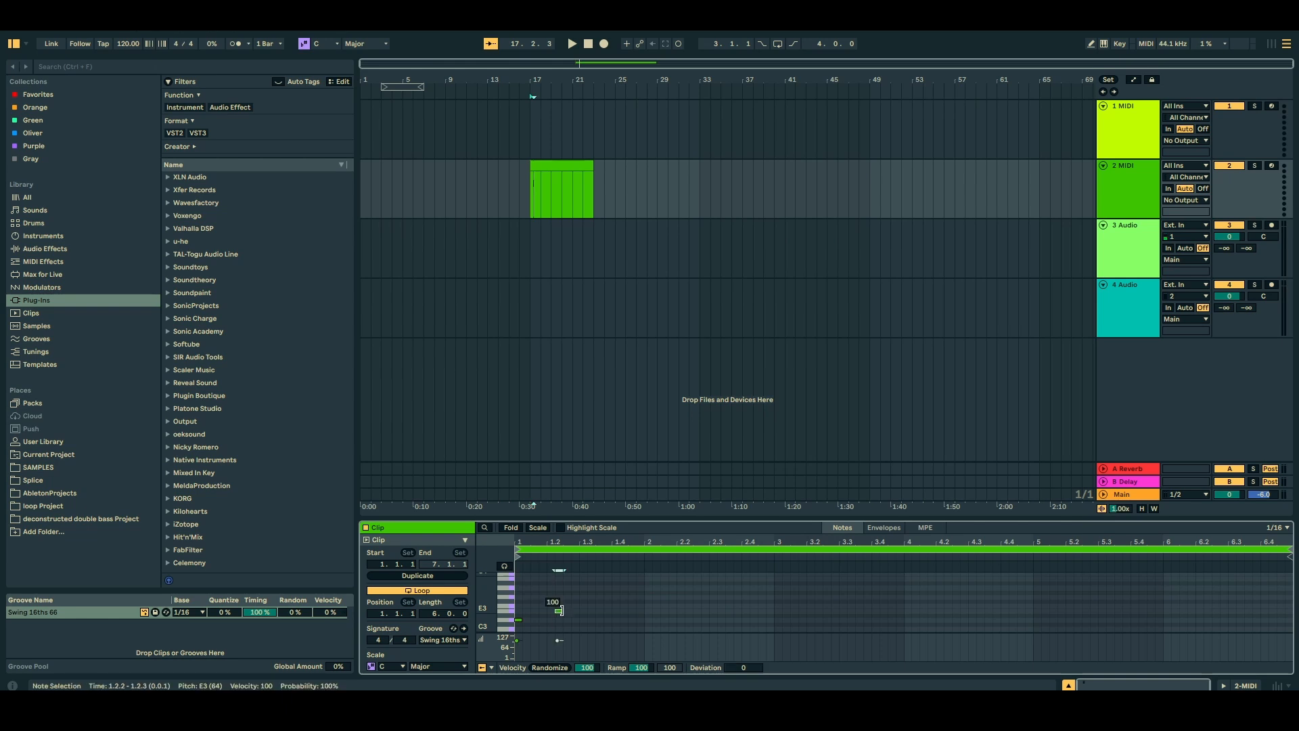
double_click(599, 624)
double_click(632, 592)
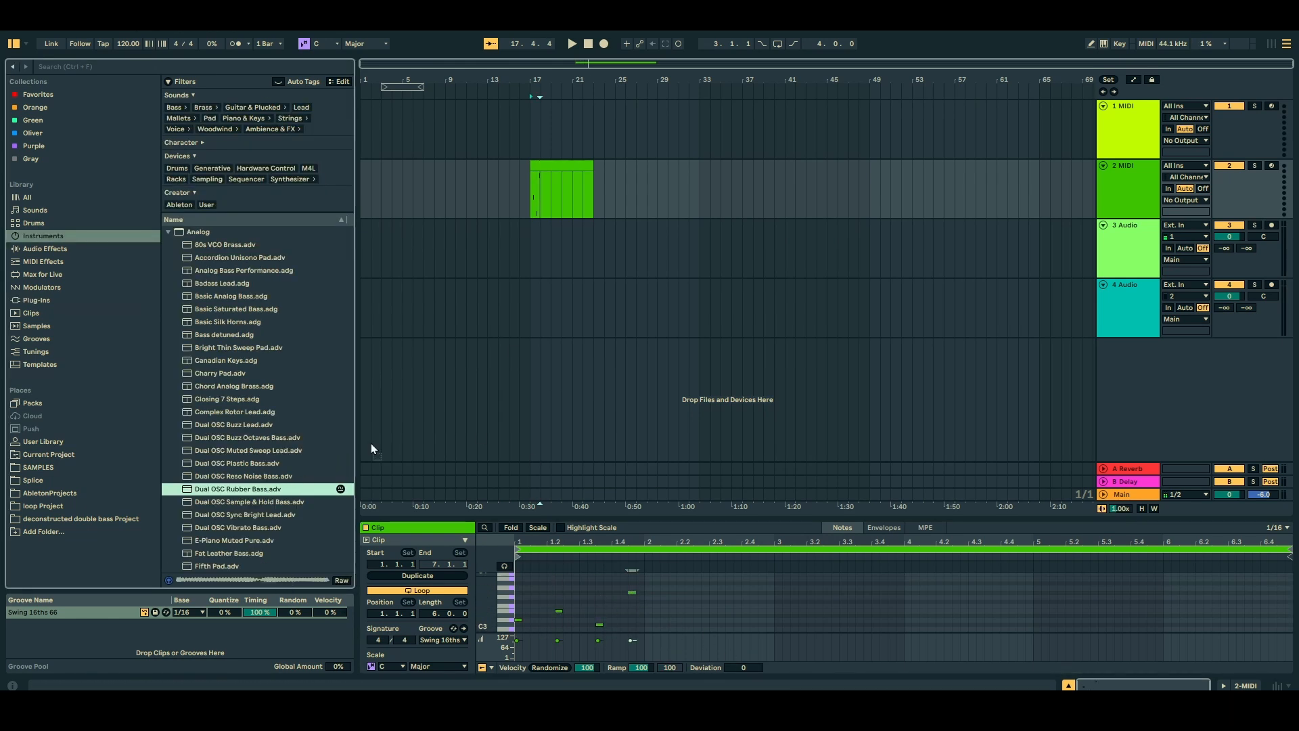
Load the Dual OSC Rubber Bass preset onto the second MIDI track and open its clip.
drag(371, 444, 572, 206)
double_click(572, 206)
Duplicate the first bar's four-note pattern five times to fill all six bars of the clip.
drag(643, 627, 492, 565)
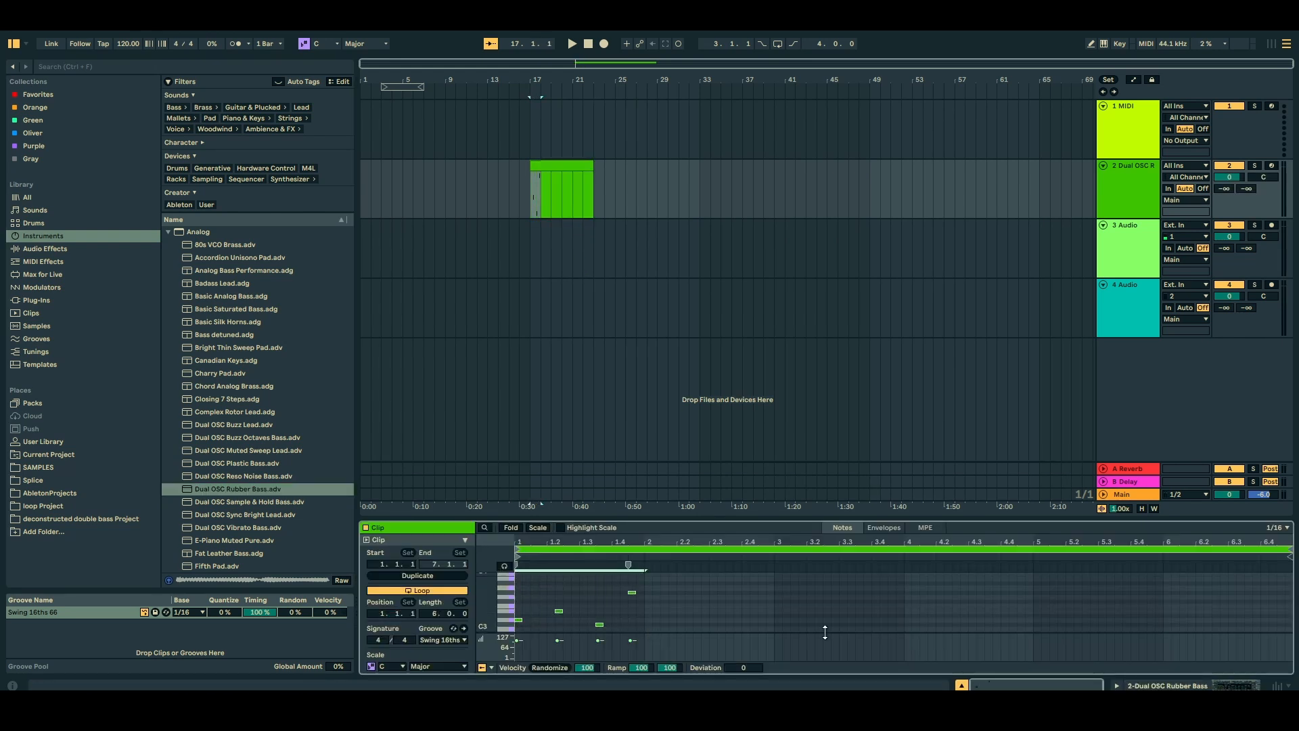
key(ctrl+d)
key(ctrl+d)
key(ctrl+d)
key(ctrl+d)
key(ctrl+d)
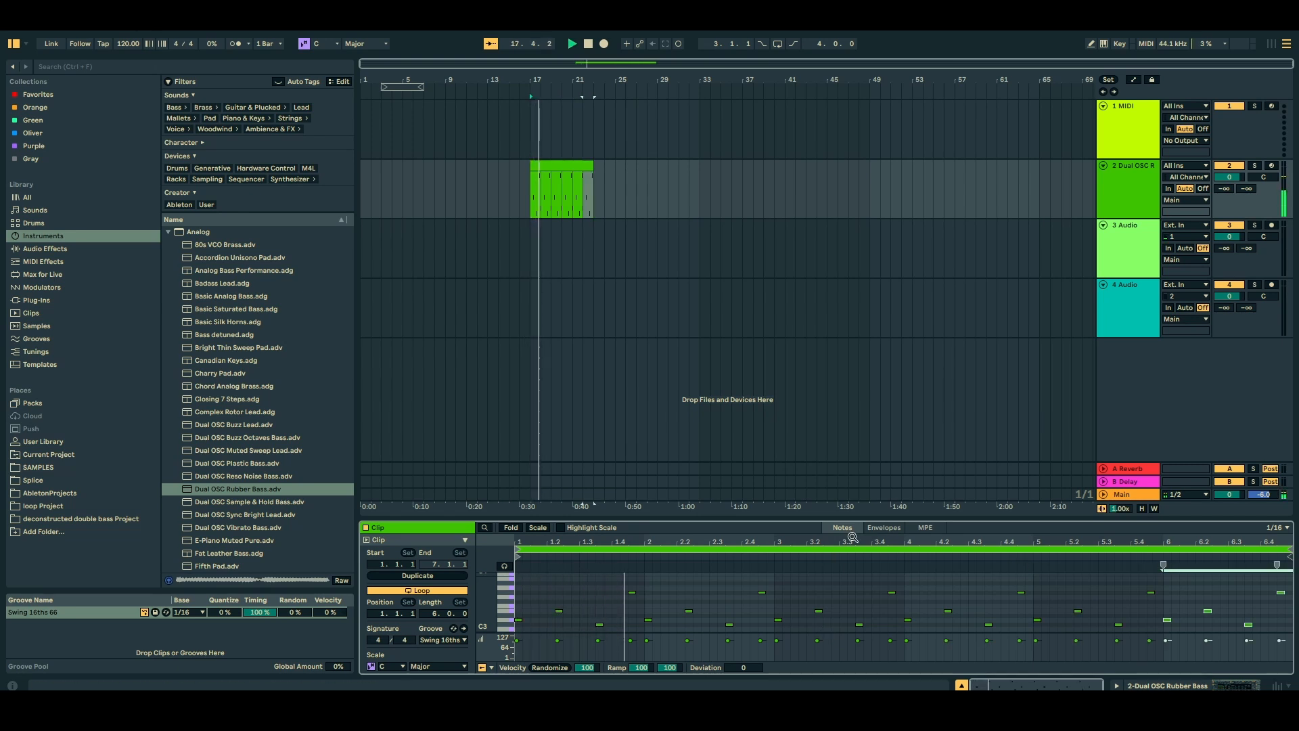
Compress the Rubber Bass clip's notes to half their length and timing, and stop playback.
click(656, 594)
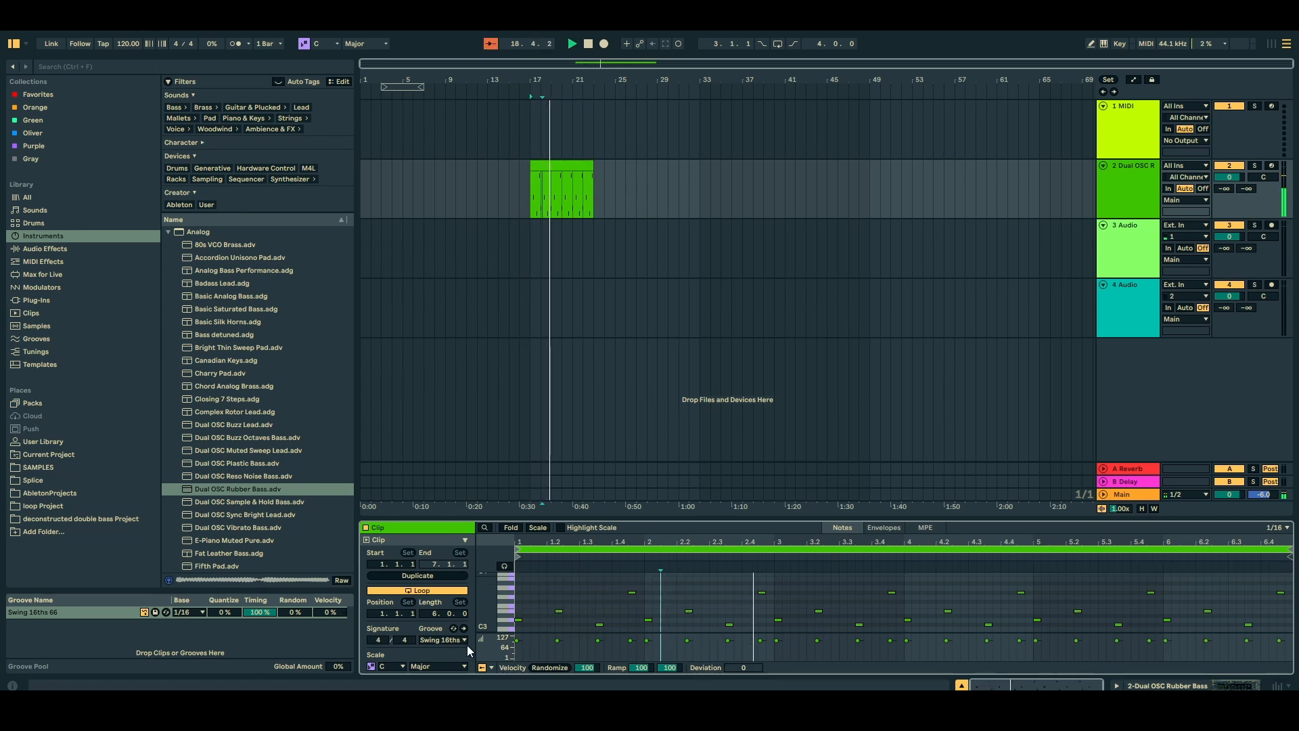
scroll(437, 614, down, 10)
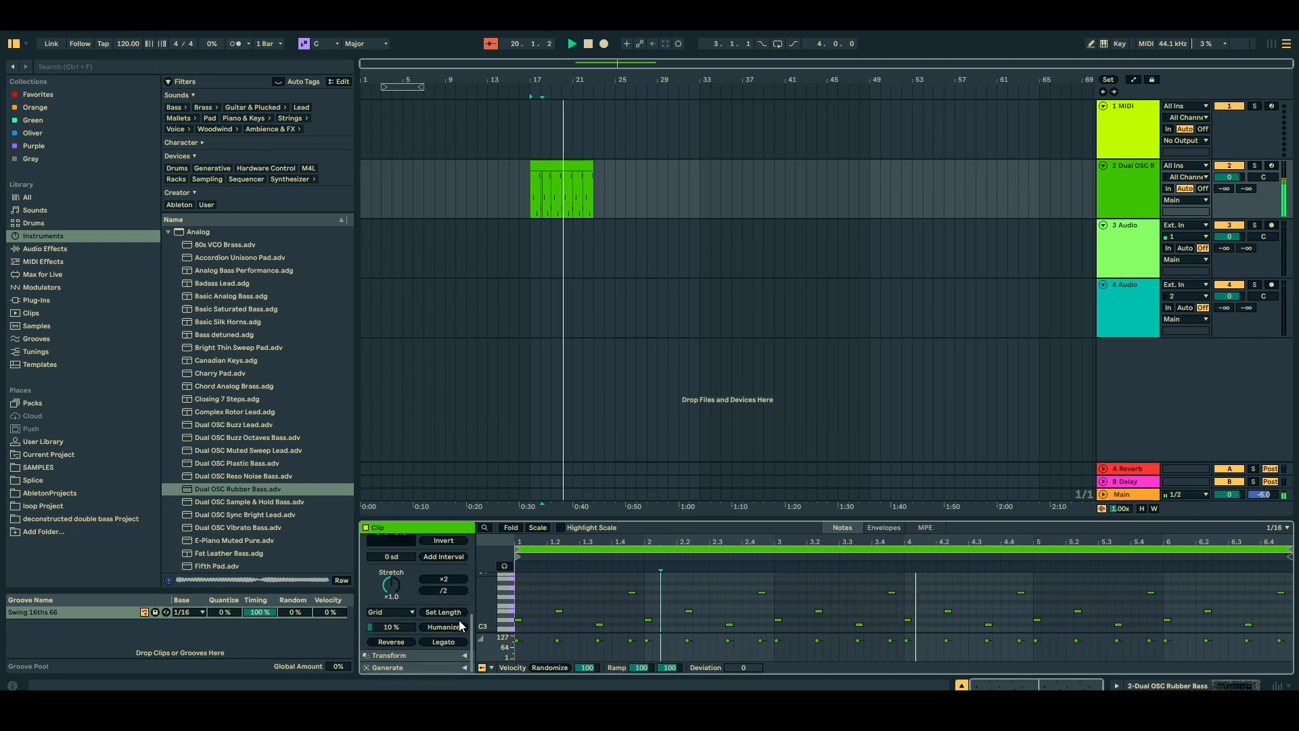
click(443, 590)
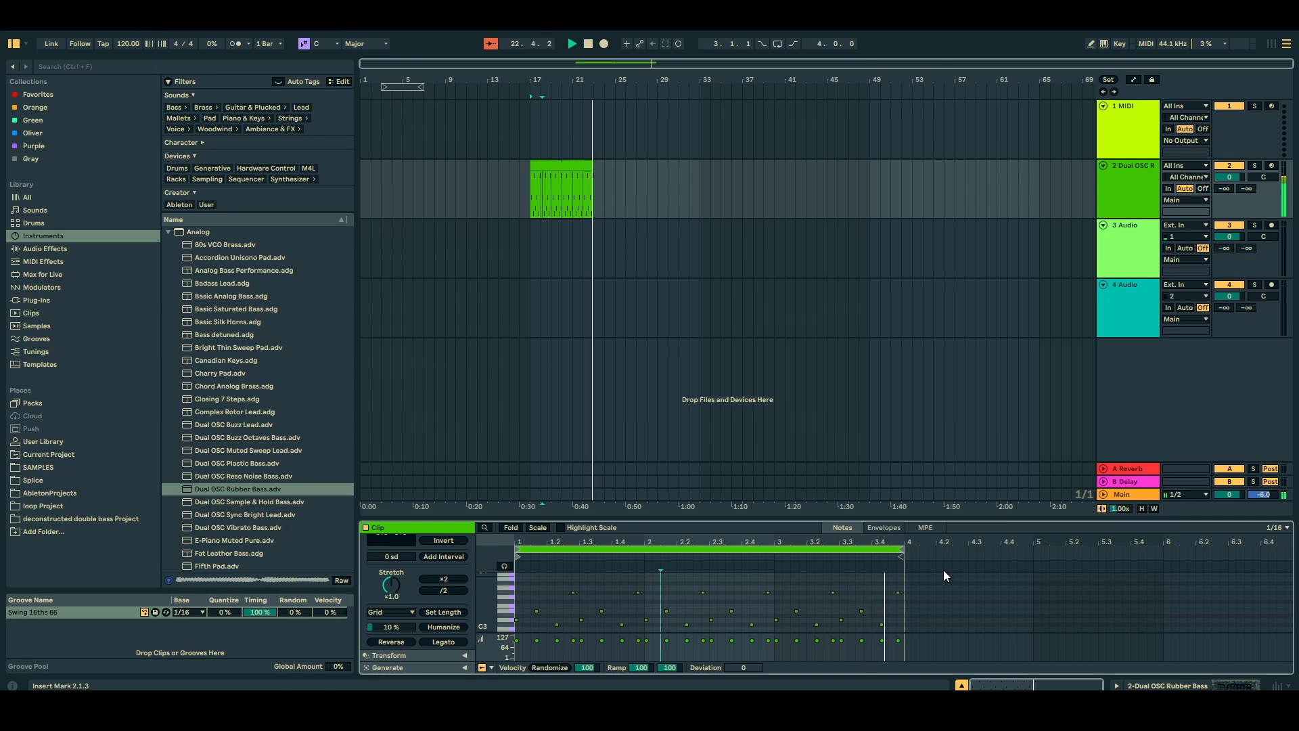
key(space)
Load the 808 Core Kit drum rack onto a new track.
click(33, 223)
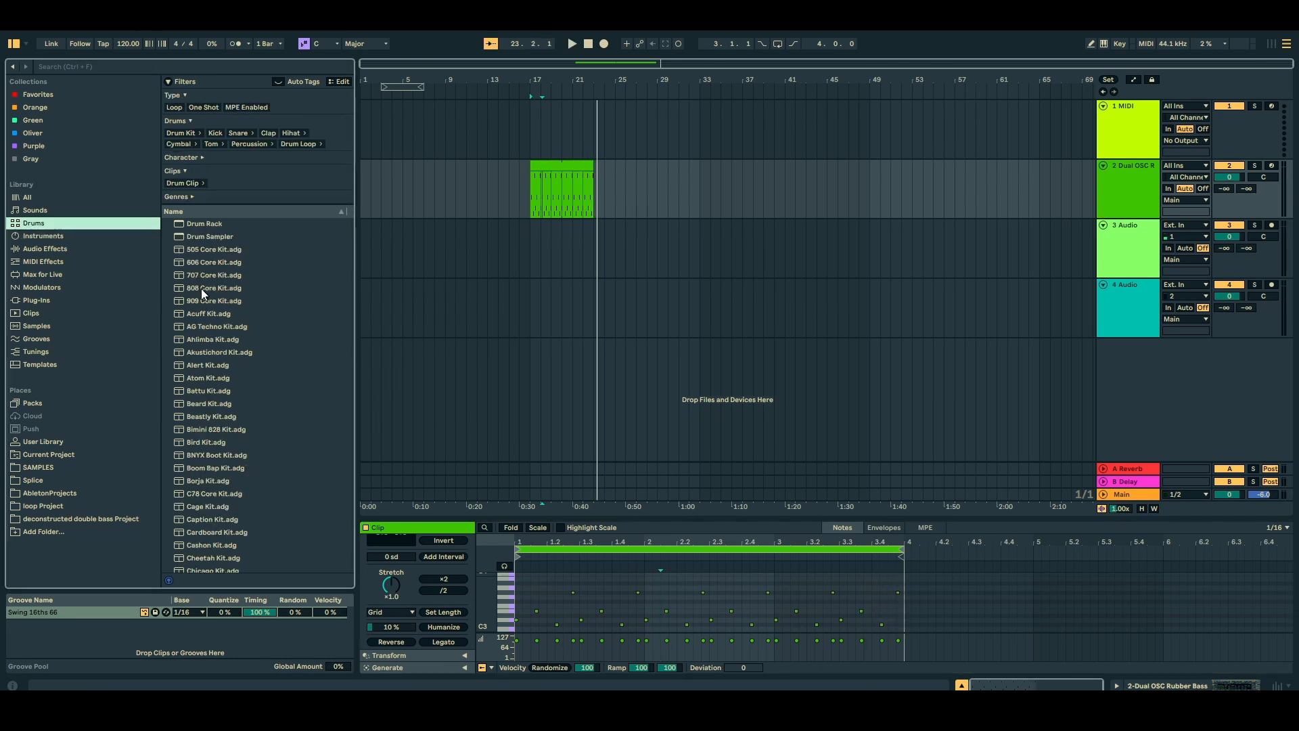
click(201, 288)
key(Return)
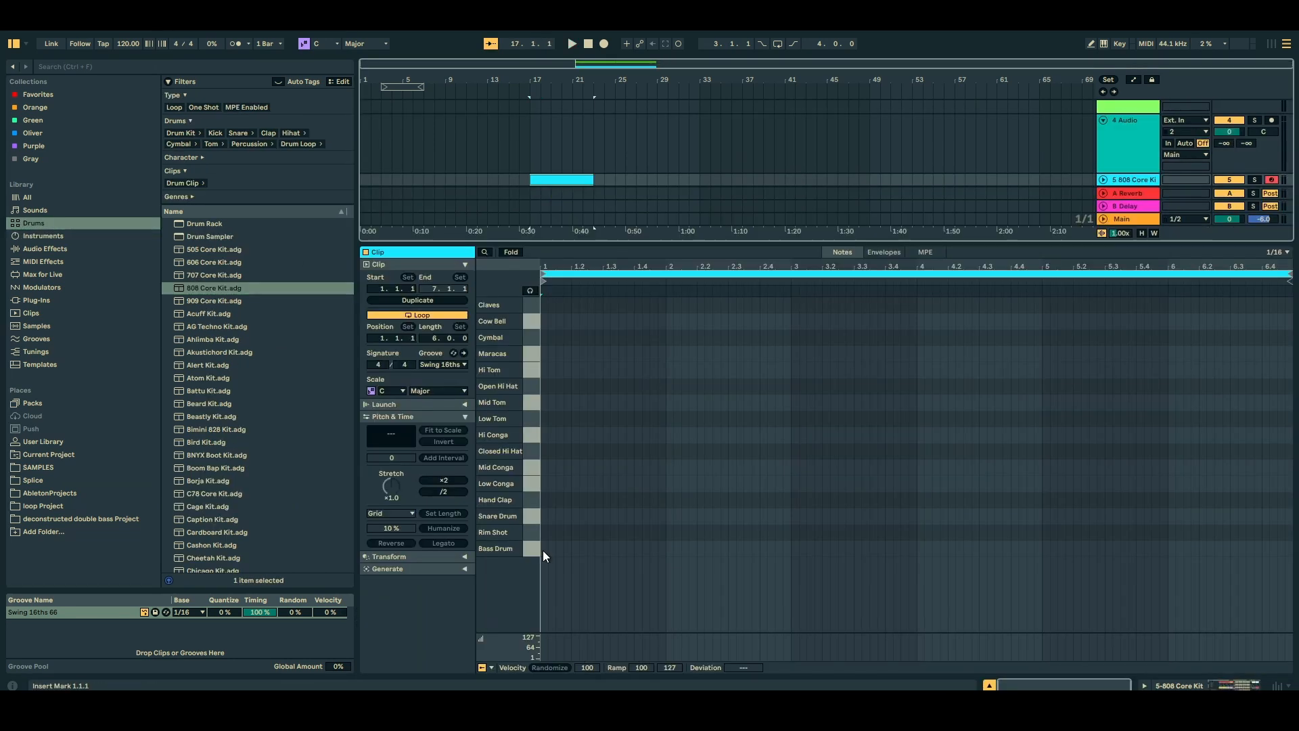
Place a Bass Drum hit on the first beat of each of the drum clip's six bars.
double_click(543, 550)
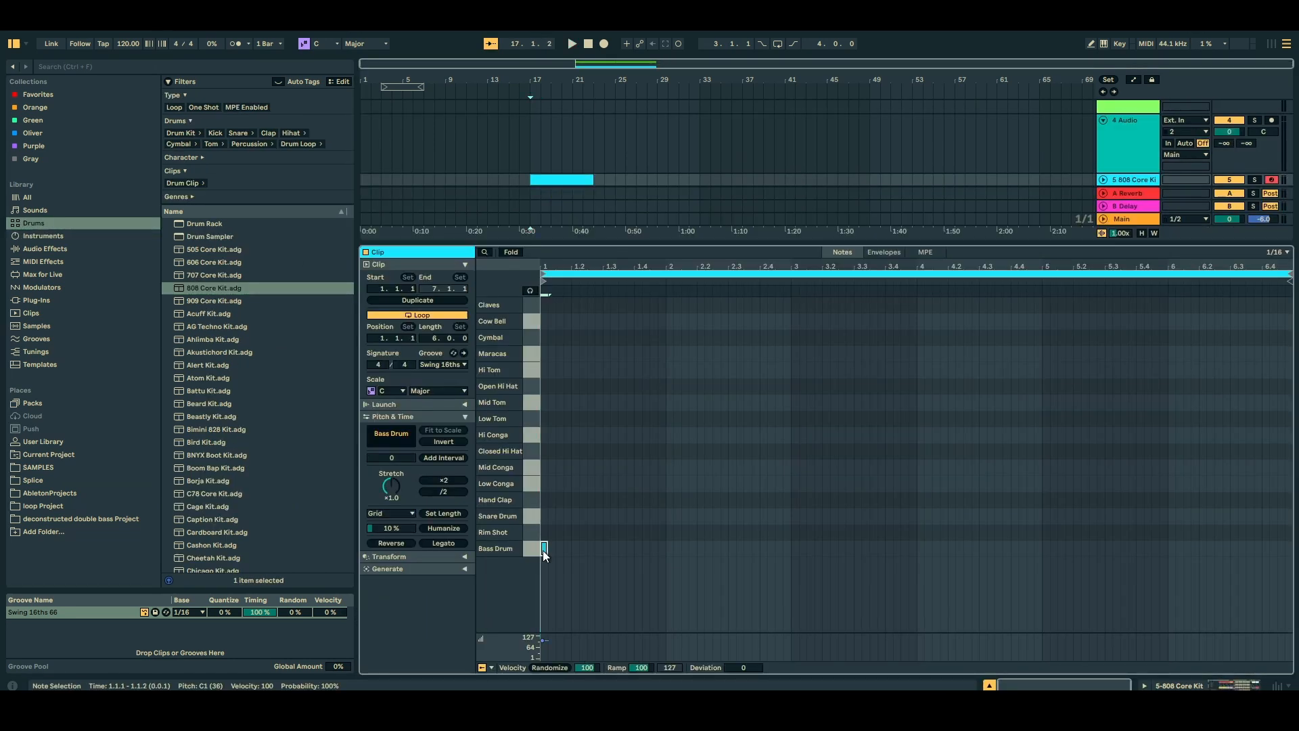
double_click(667, 549)
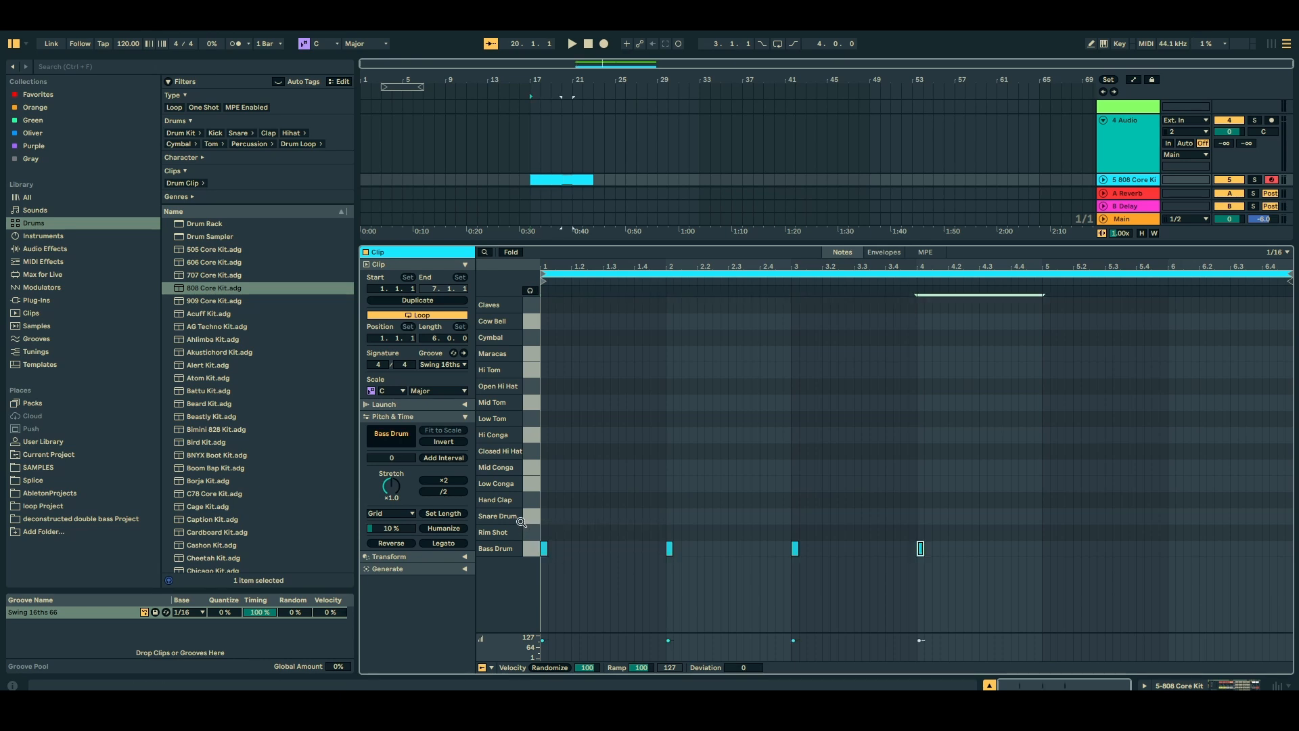
key(ctrl+d)
Halve the timing of the 808 Core Kit bass drum pattern twice.
key(space)
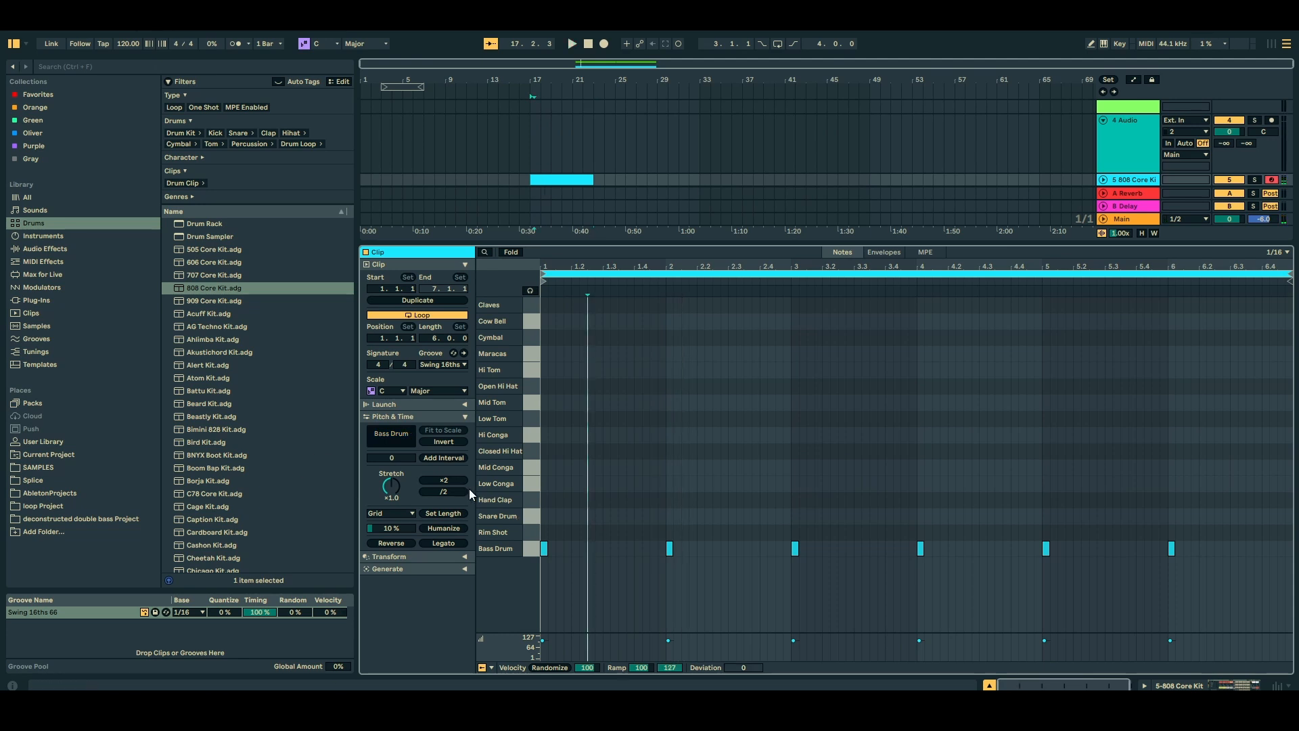
click(443, 492)
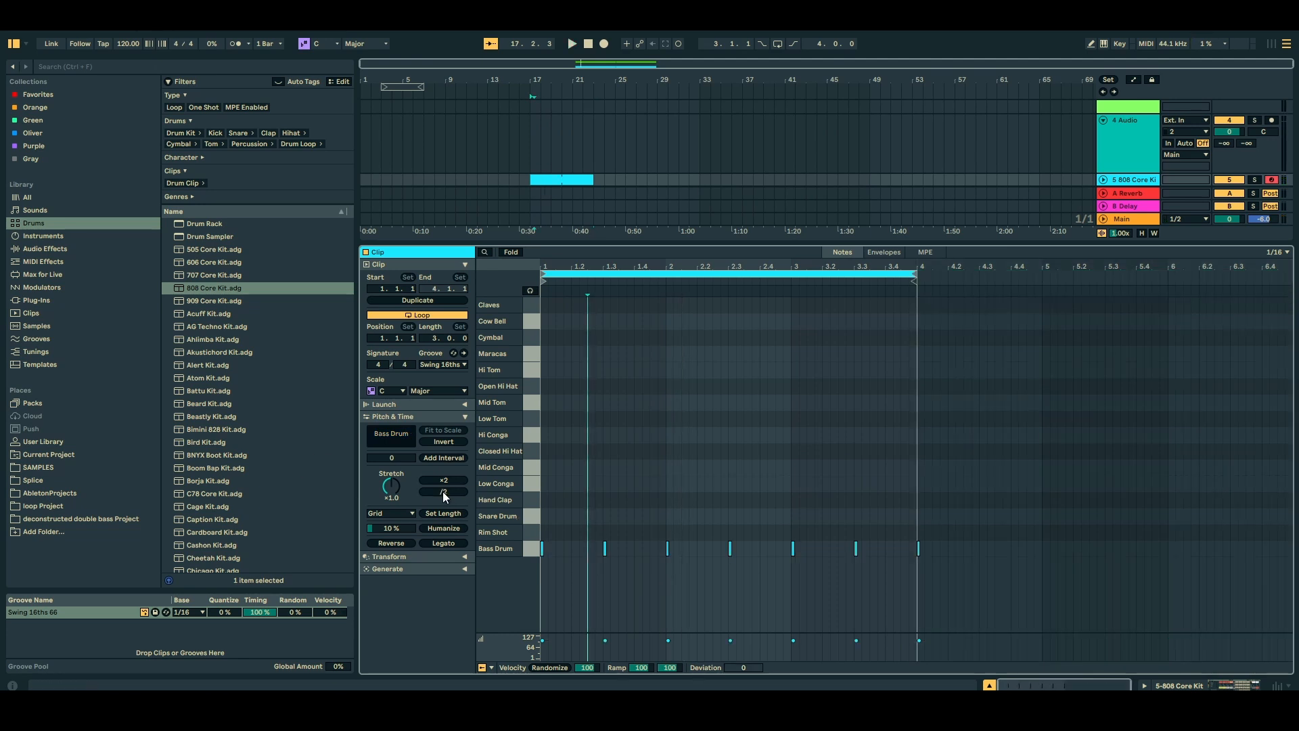
click(443, 492)
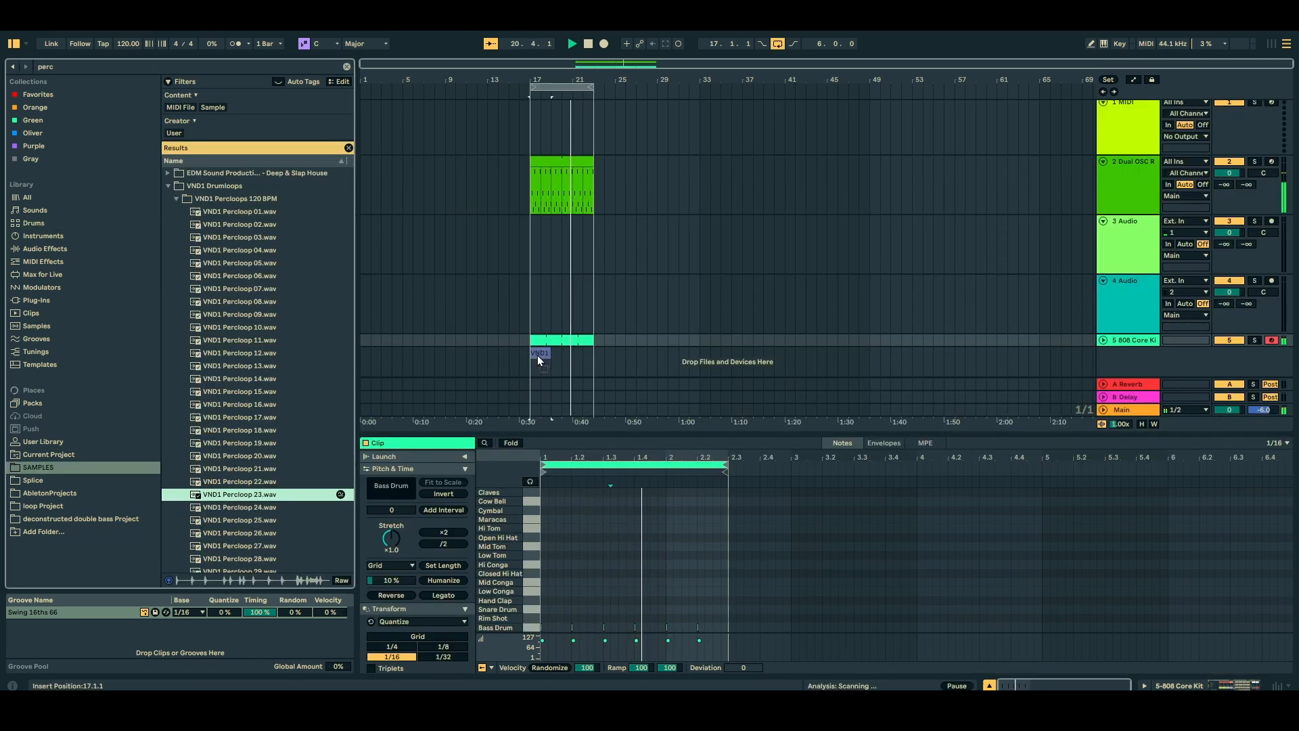
Place VND1 Percloop 23.wav on a new audio track at bar 17 and set the track volume to -9.9 dB.
drag(537, 356, 594, 324)
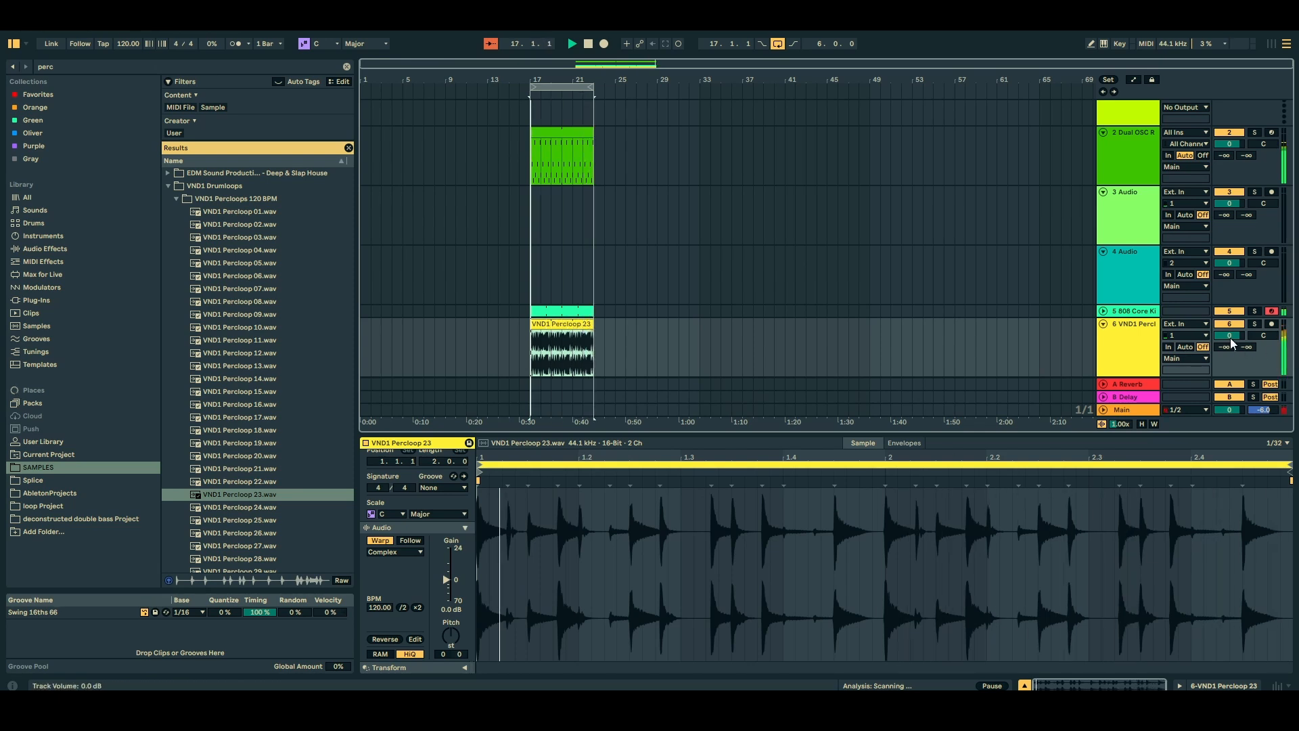
drag(1229, 335, 1231, 345)
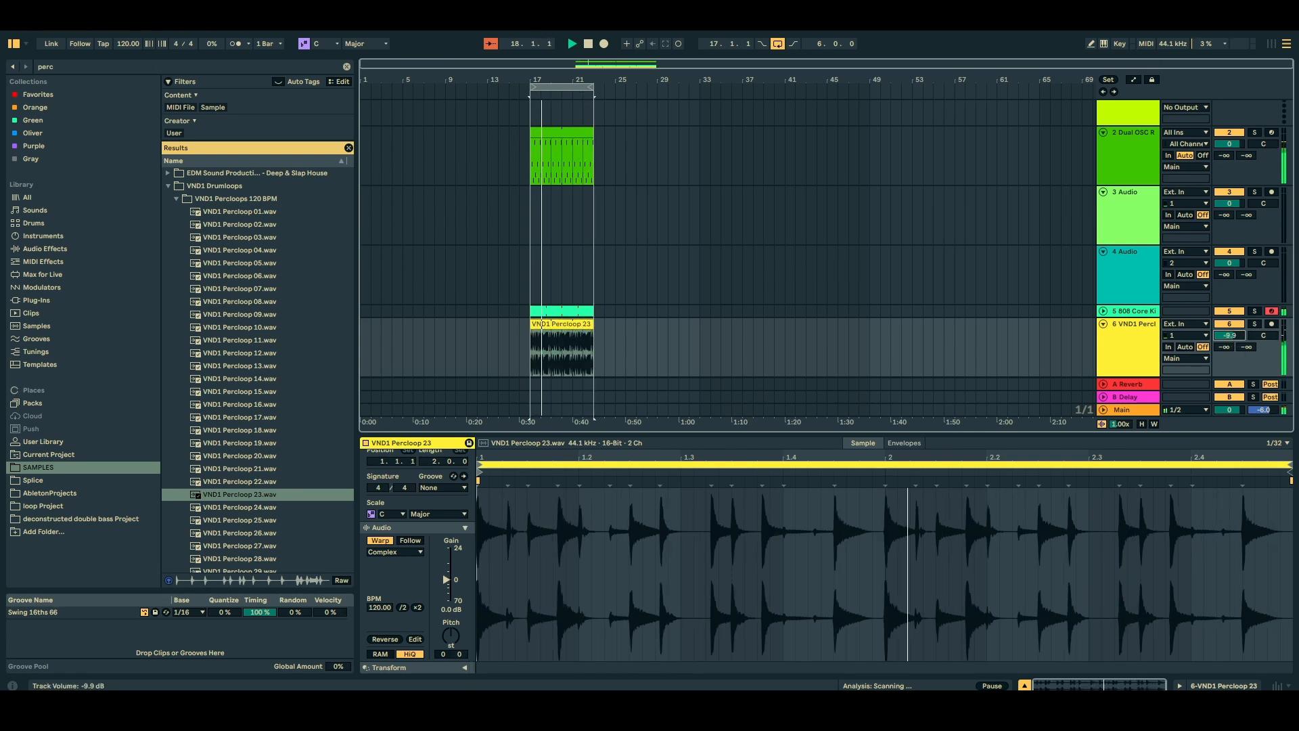
Freeze the Dual OSC Rubber Bass track.
scroll(858, 286, down, 1)
scroll(859, 291, up, 2)
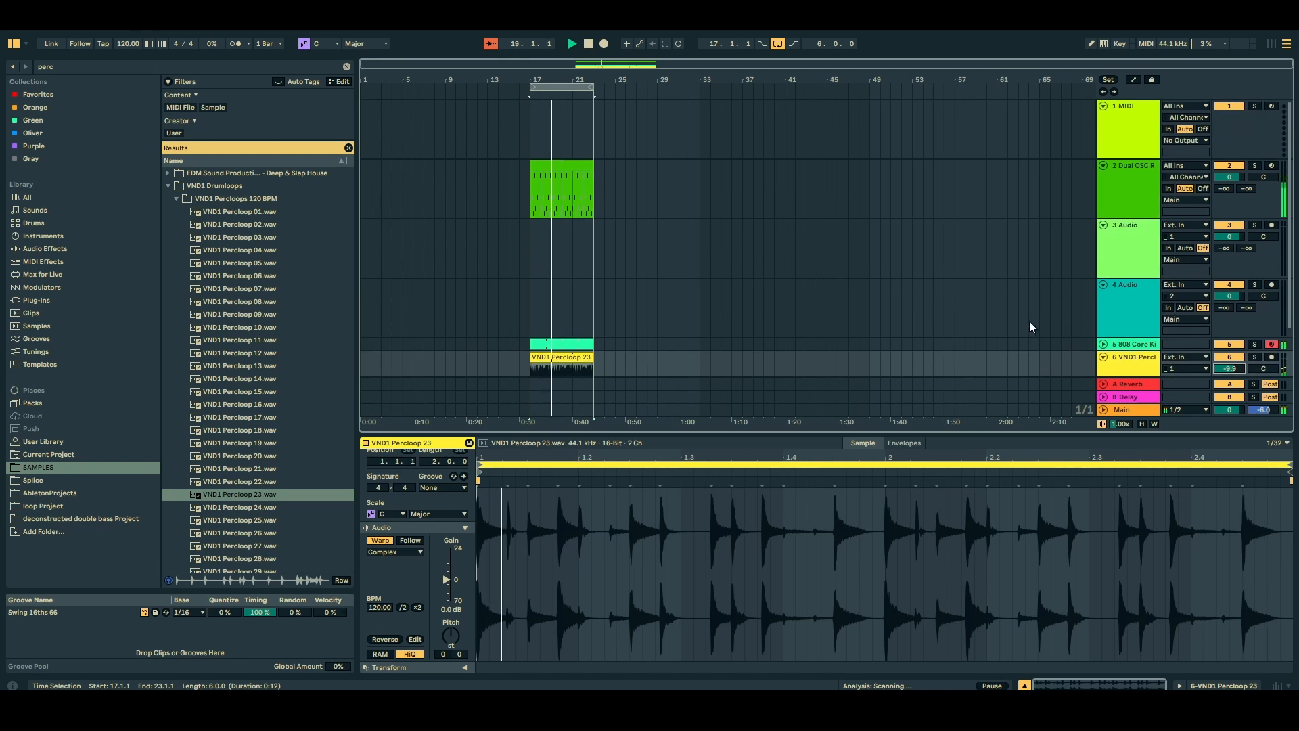
right_click(1128, 171)
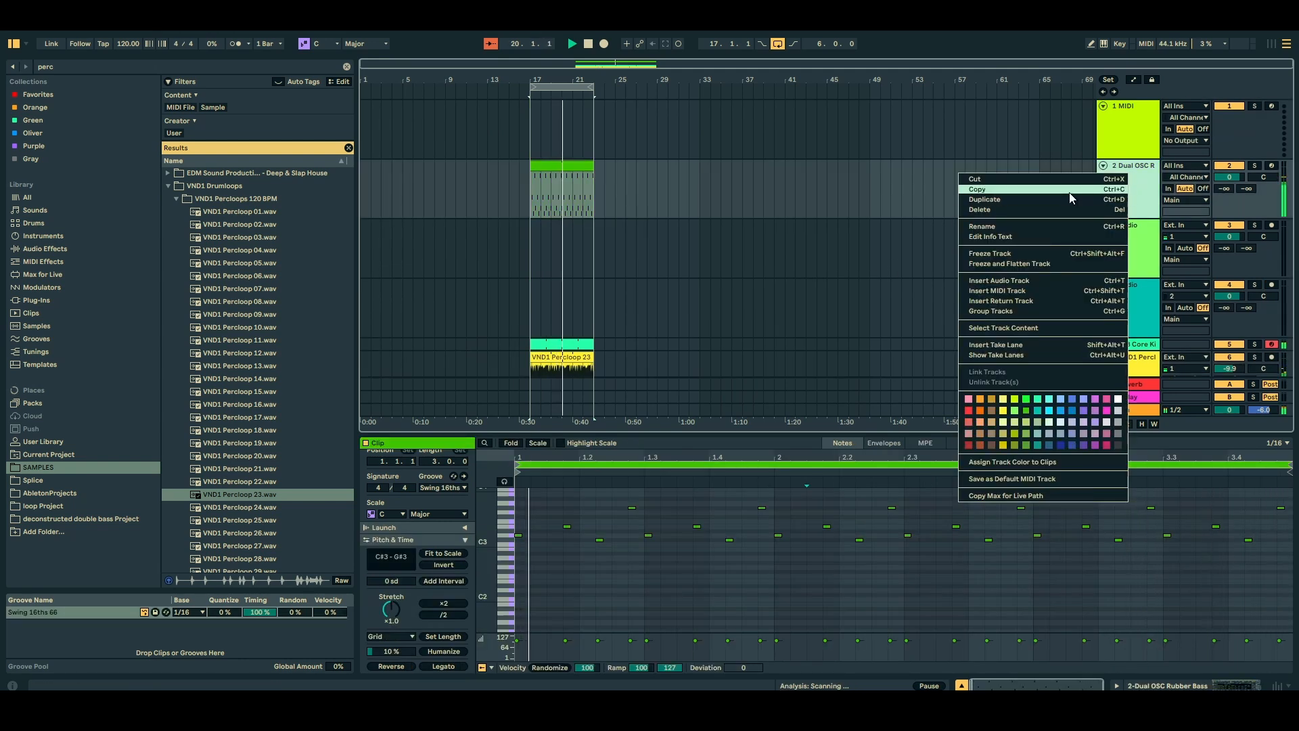
click(1130, 184)
right_click(1128, 180)
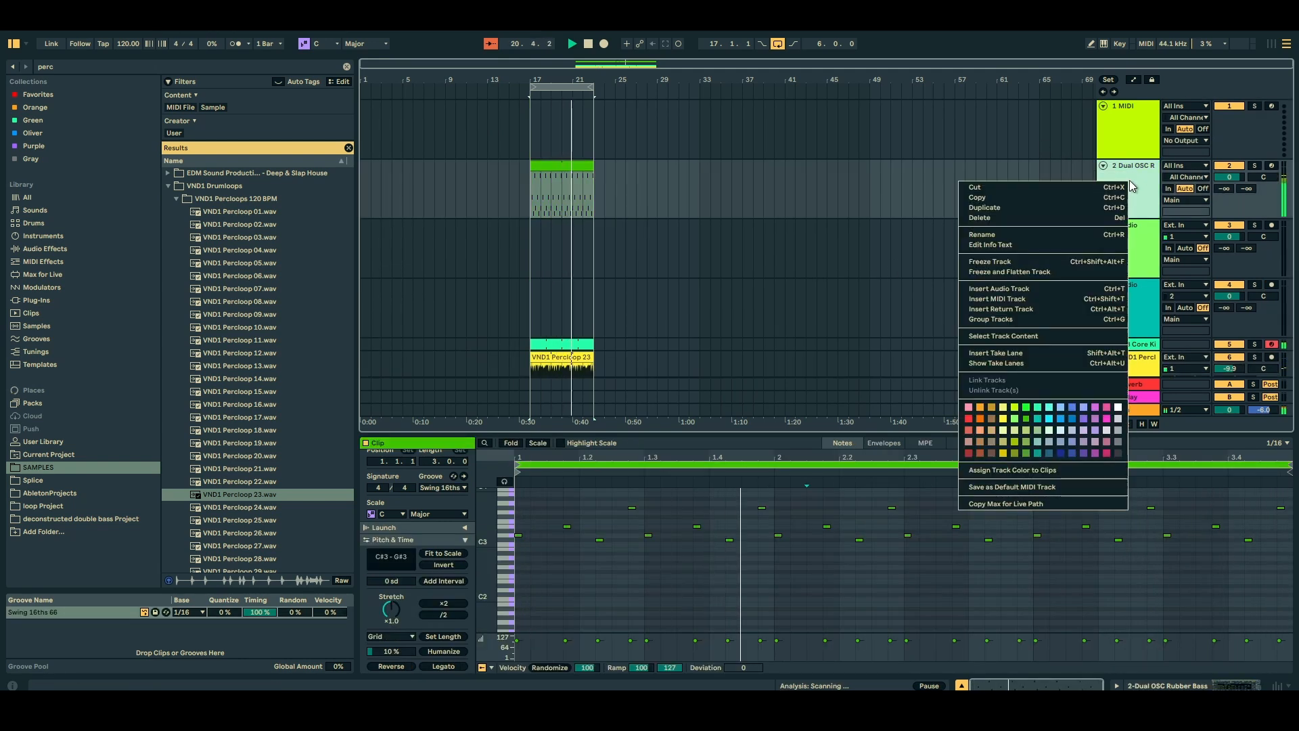
click(1049, 261)
click(635, 376)
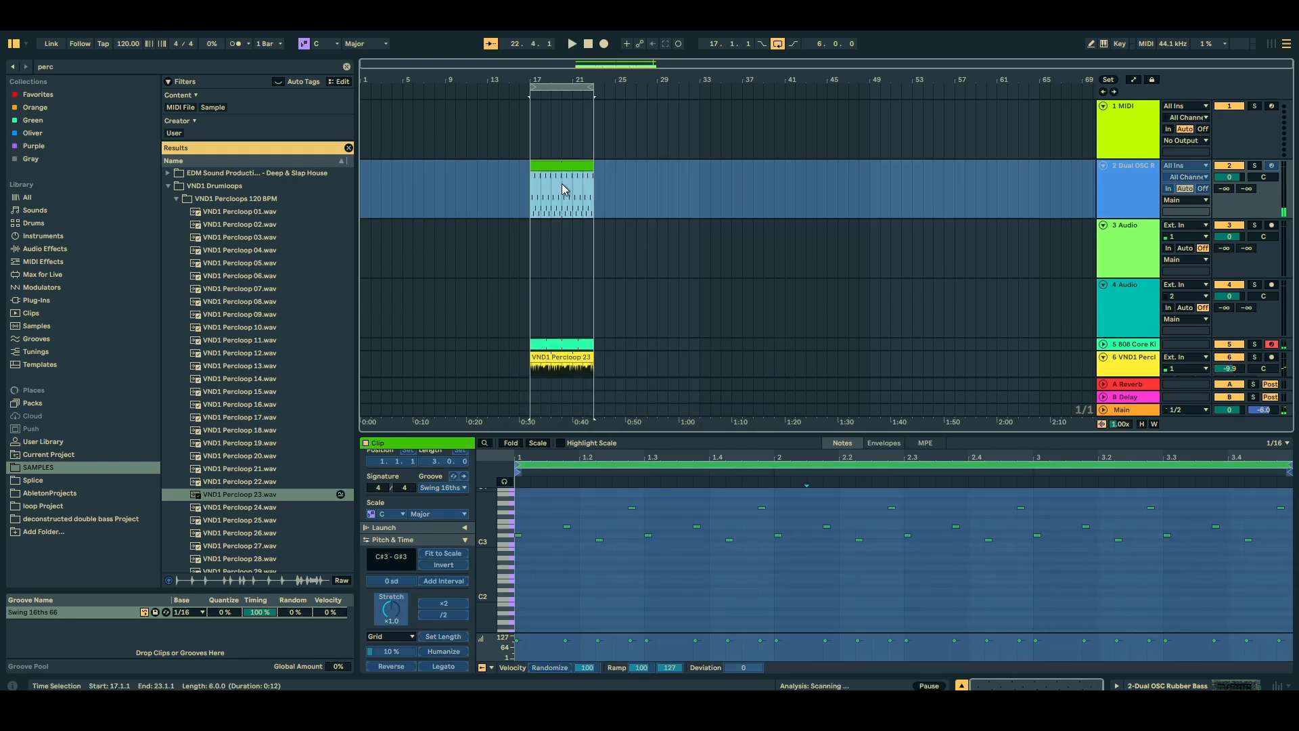
Put the frozen bass's last half bar on the audio track below and reverse that clip.
drag(587, 78, 609, 244)
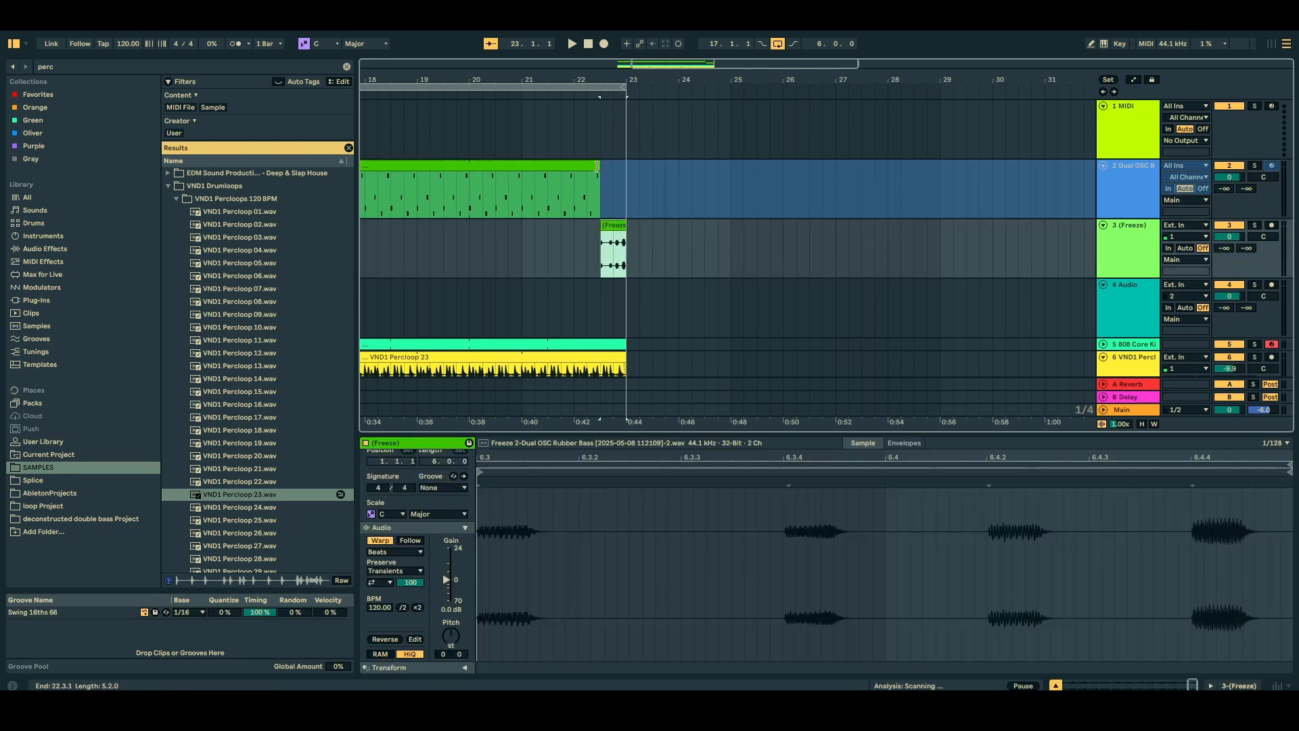
click(440, 624)
click(385, 639)
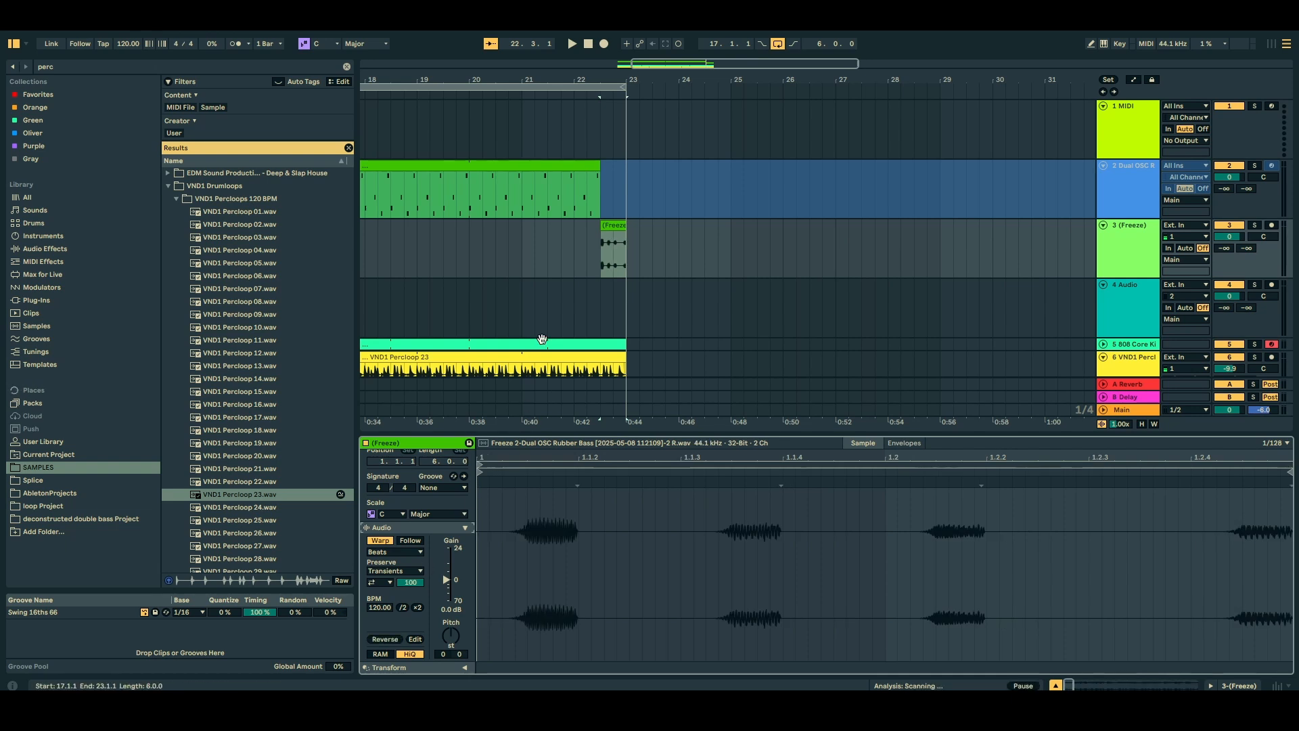
Repeat the bar containing the reversed half-bar clip from bar 17 through bar 21 on the third track.
click(503, 172)
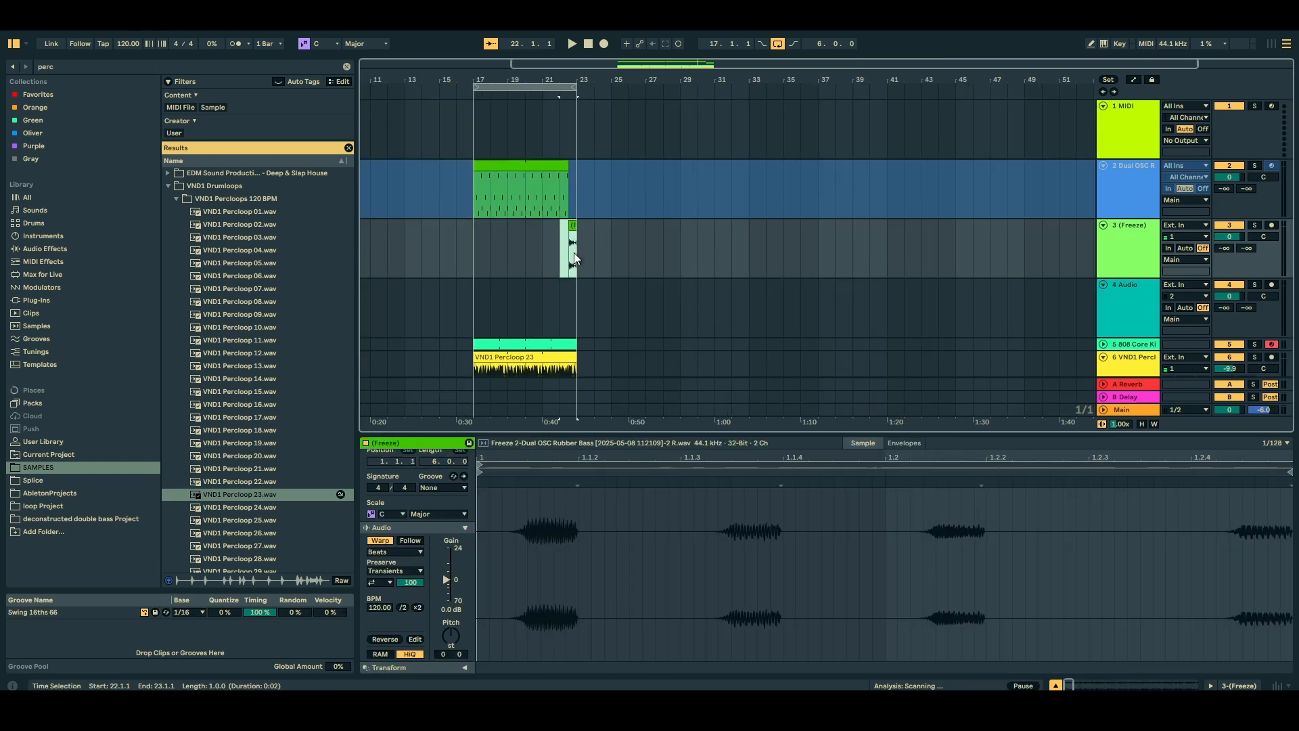
click(476, 245)
key(ctrl+v)
key(ctrl+d)
key(ctrl+d)
key(ctrl+d)
key(ctrl+d)
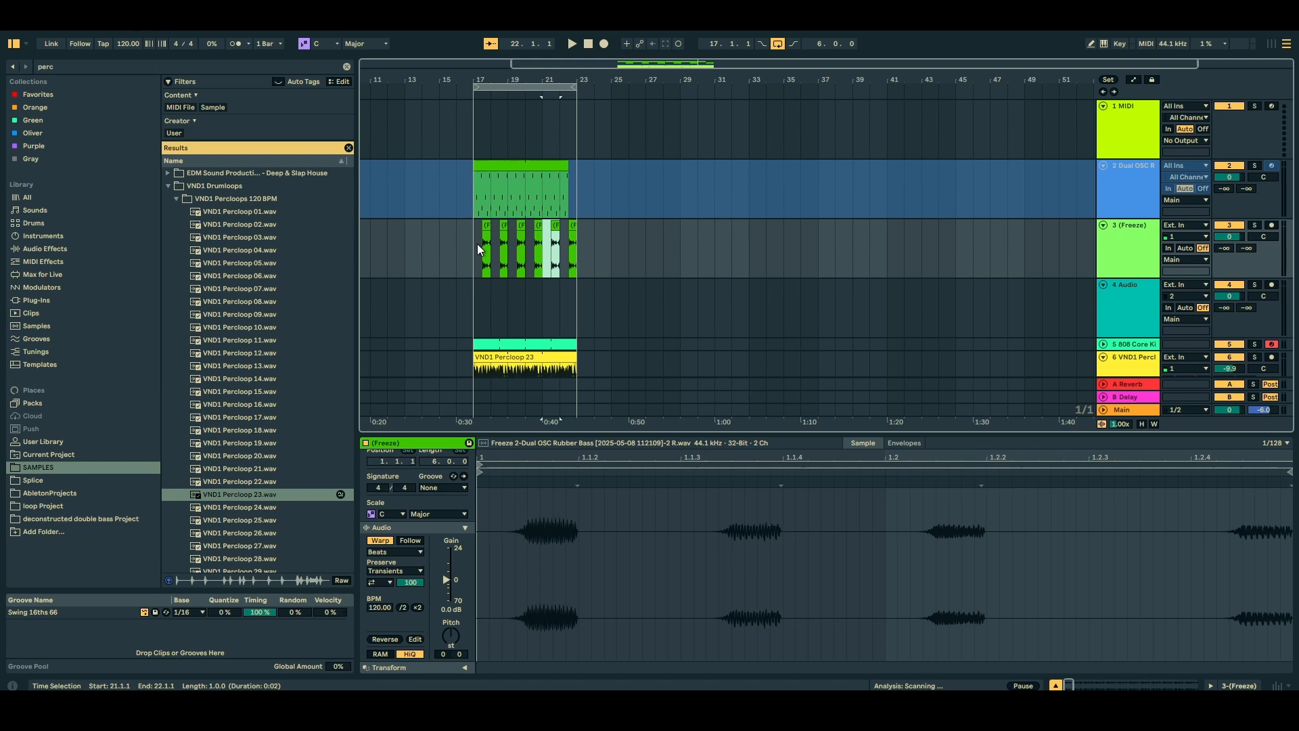
Play the loop and pan the Dual OSC Rubber Bass track to 16R.
click(490, 170)
key(space)
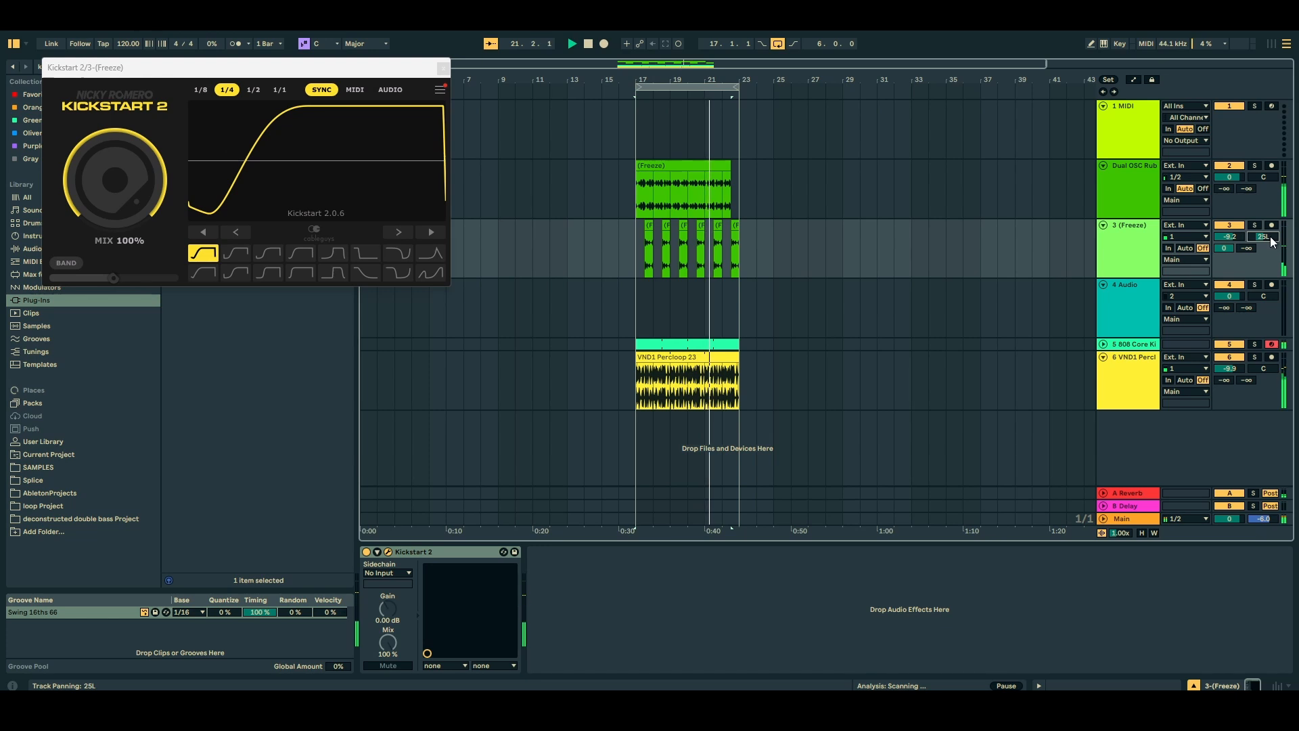
drag(1264, 178, 1263, 166)
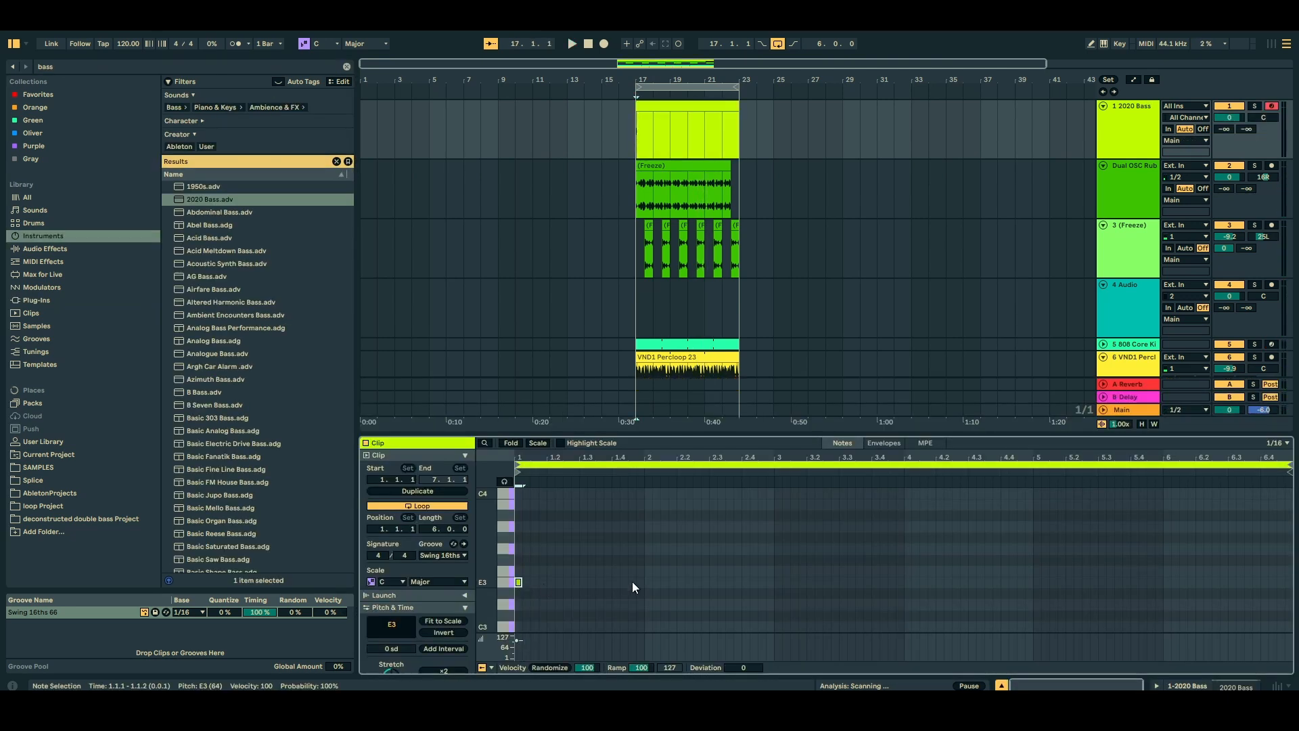
Add E3 sixteenth notes on the first beat of bars 2 to 6 in the 2020 Bass clip and play the loop.
double_click(649, 582)
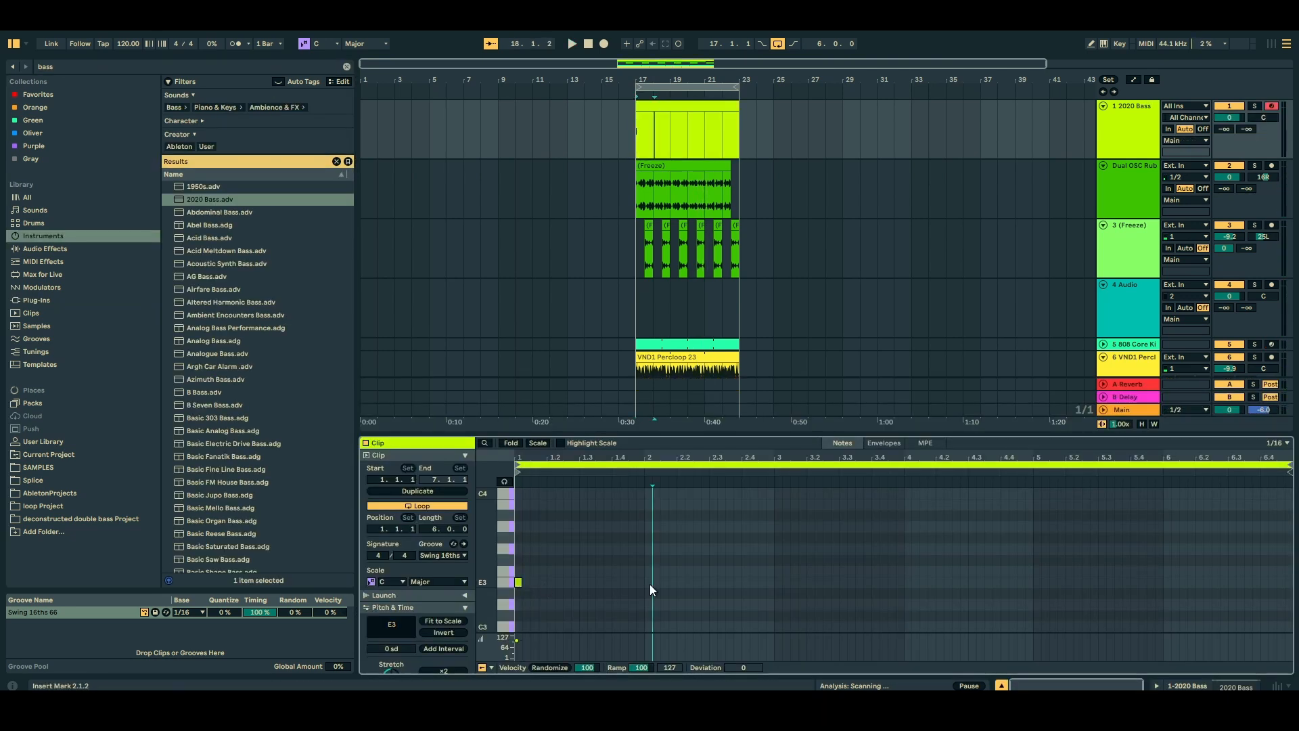
double_click(776, 583)
double_click(908, 583)
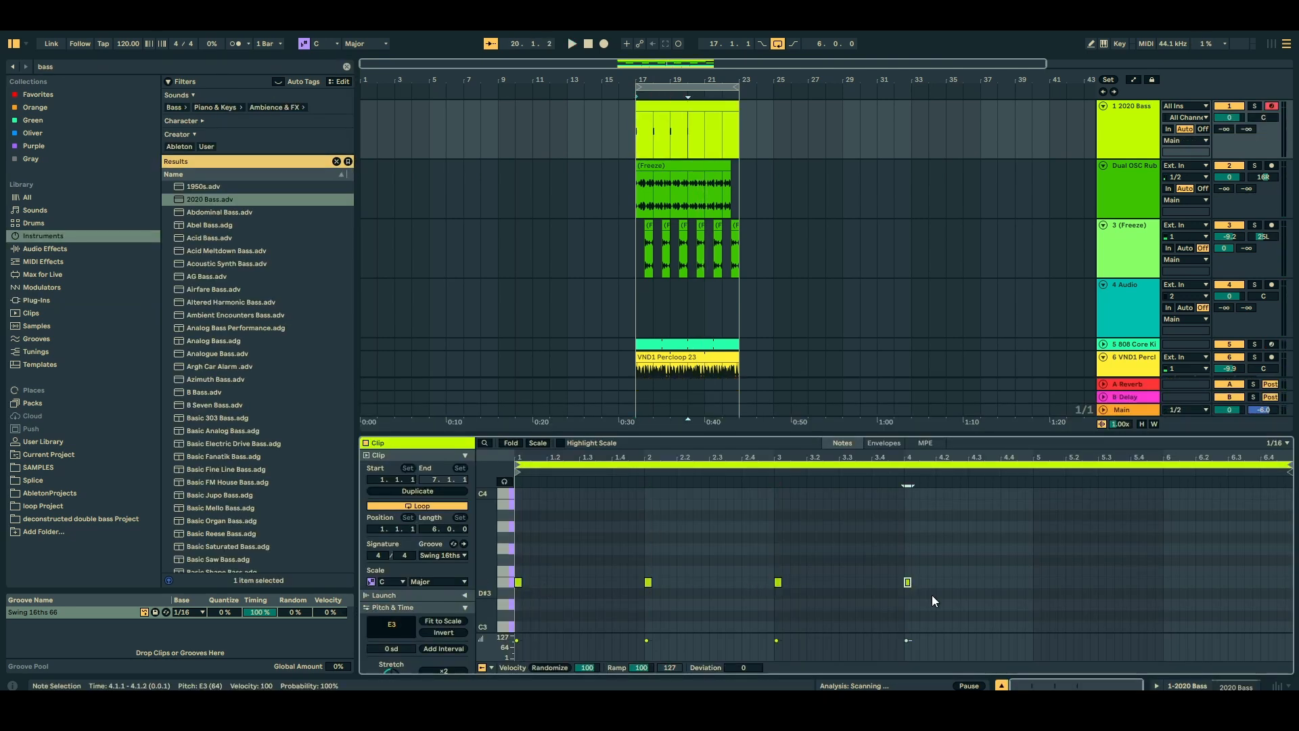
double_click(1037, 584)
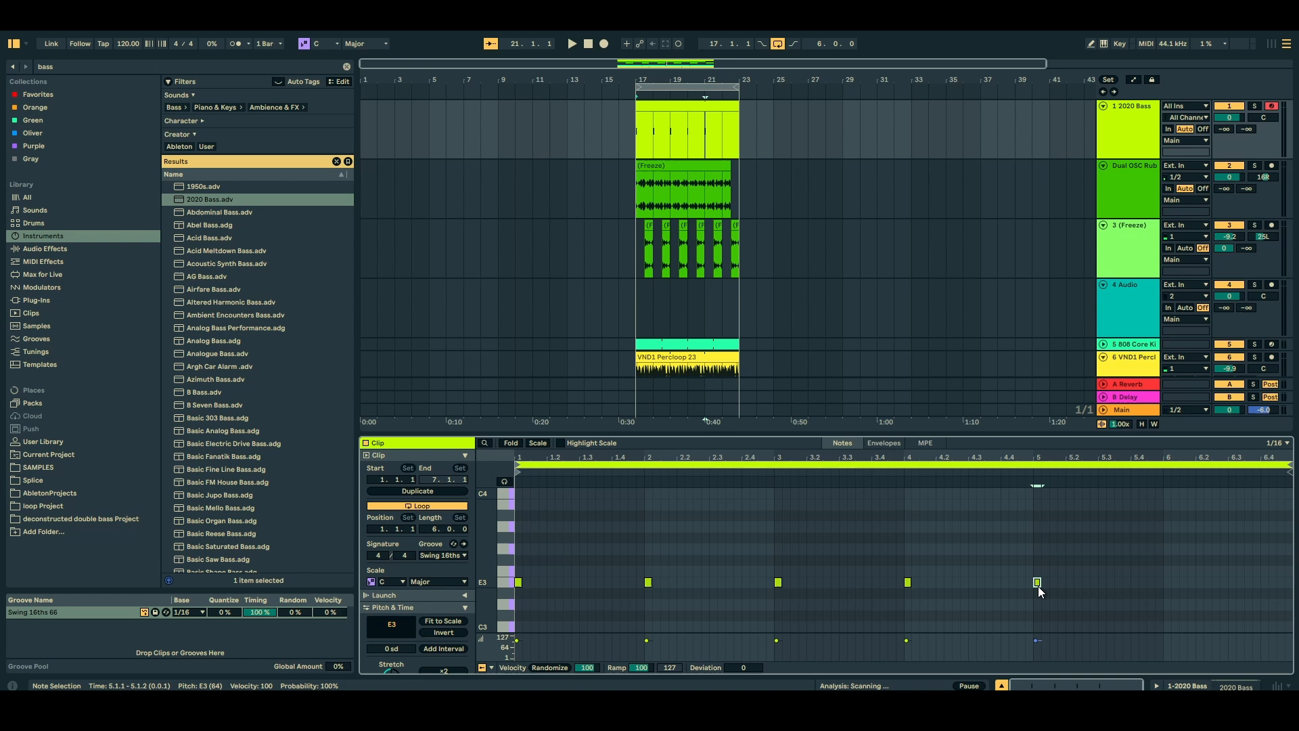
double_click(1168, 582)
key(space)
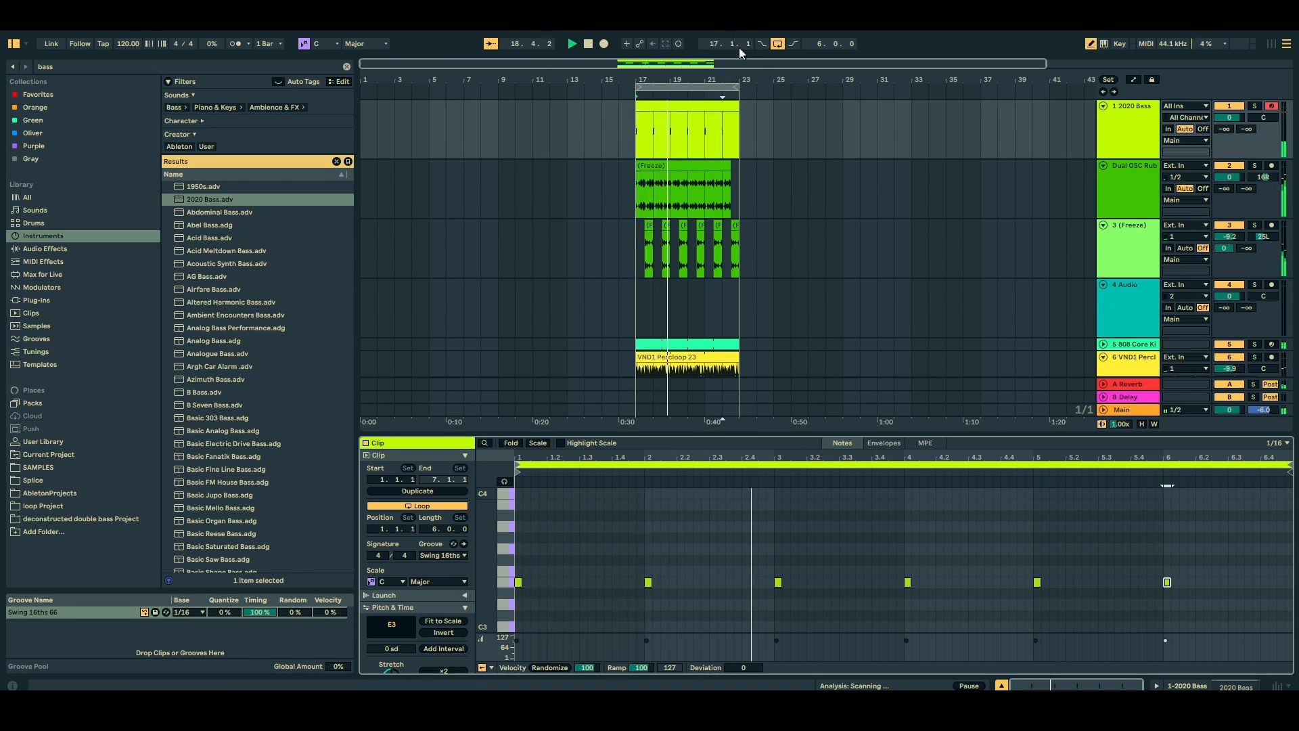
Transpose all notes in the 2020 Bass clip down two octaves to E1.
key(ctrl+a)
key(shift+Down)
key(shift+Down)
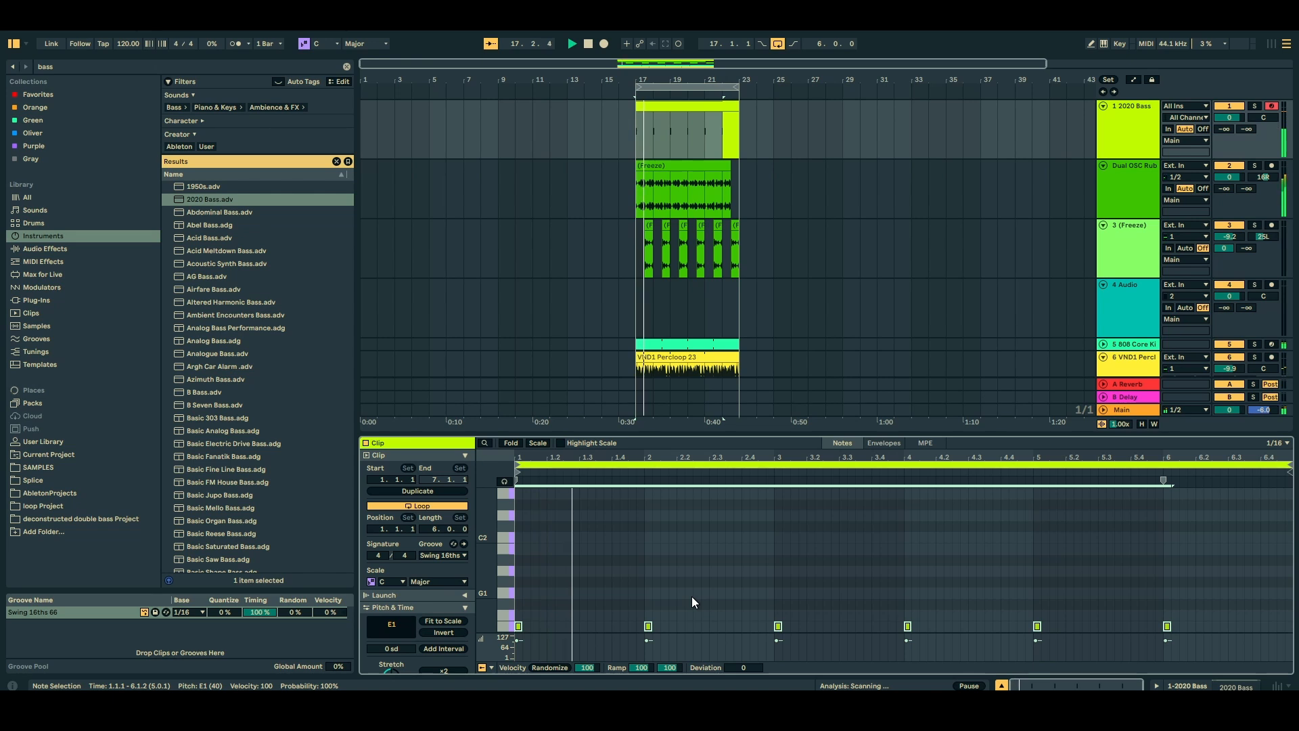
scroll(667, 571, down, 1)
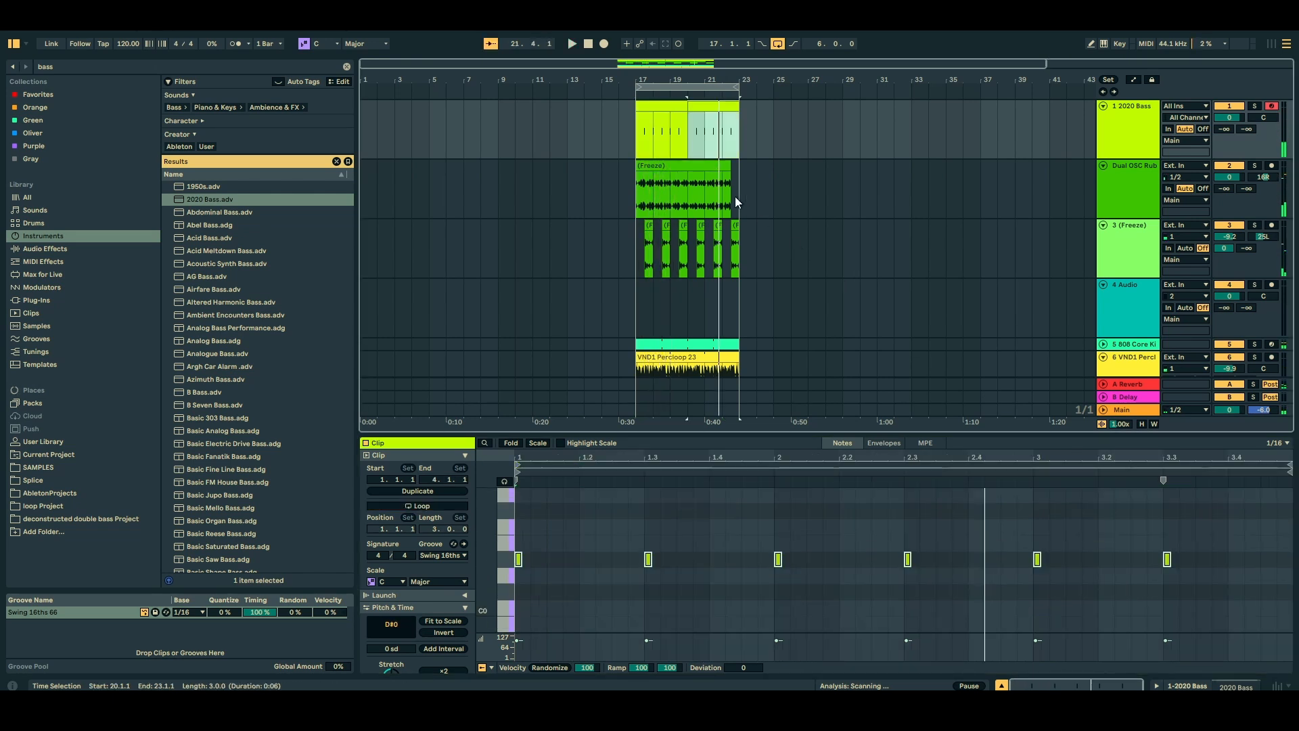
Turn off transient looping for the frozen Dual OSC Rubber Bass clip and lower its transient envelope while the loop plays.
click(717, 165)
scroll(419, 606, down, 2)
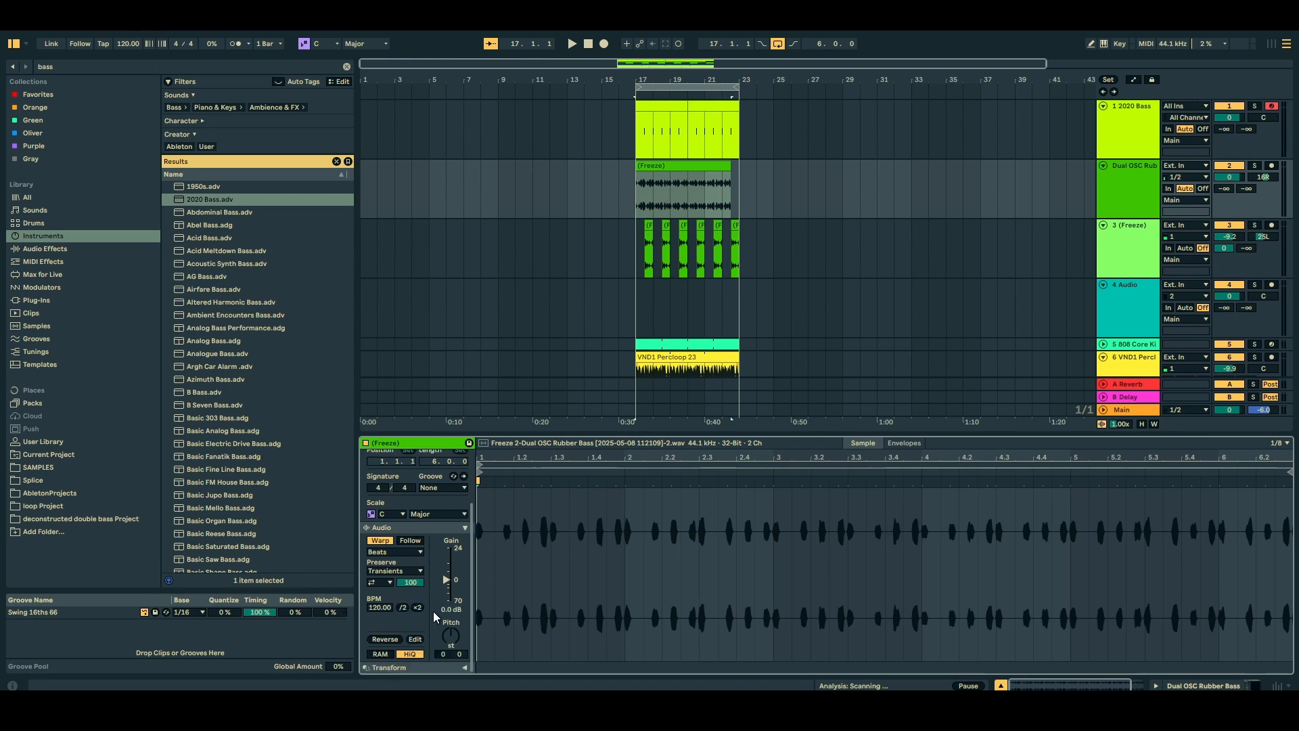
click(384, 552)
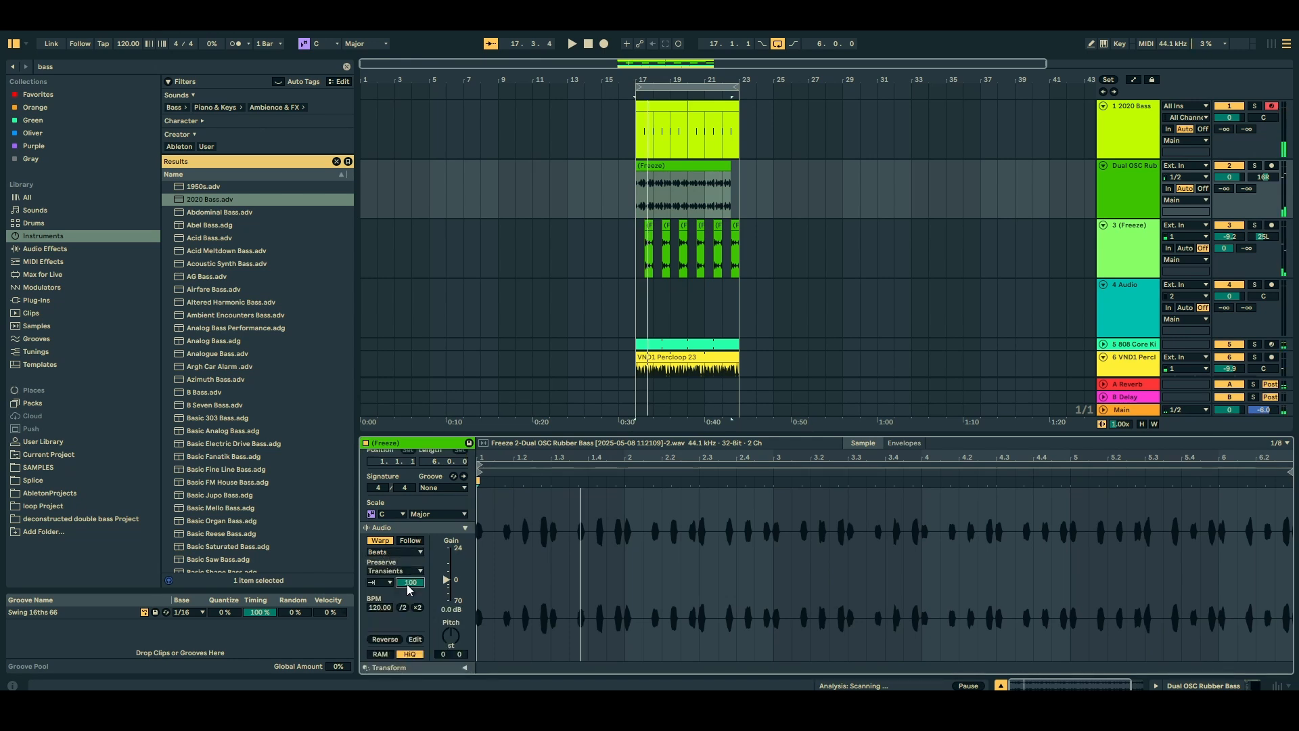
key(space)
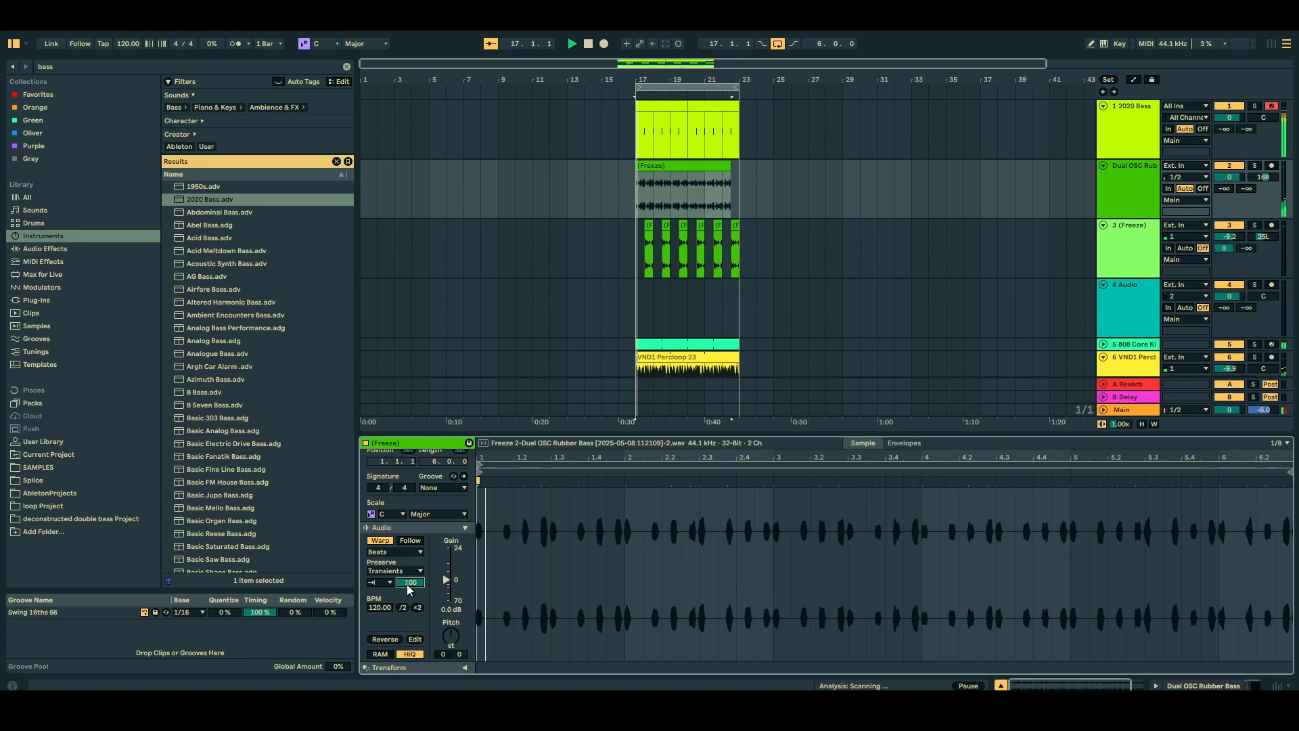
drag(411, 582, 411, 638)
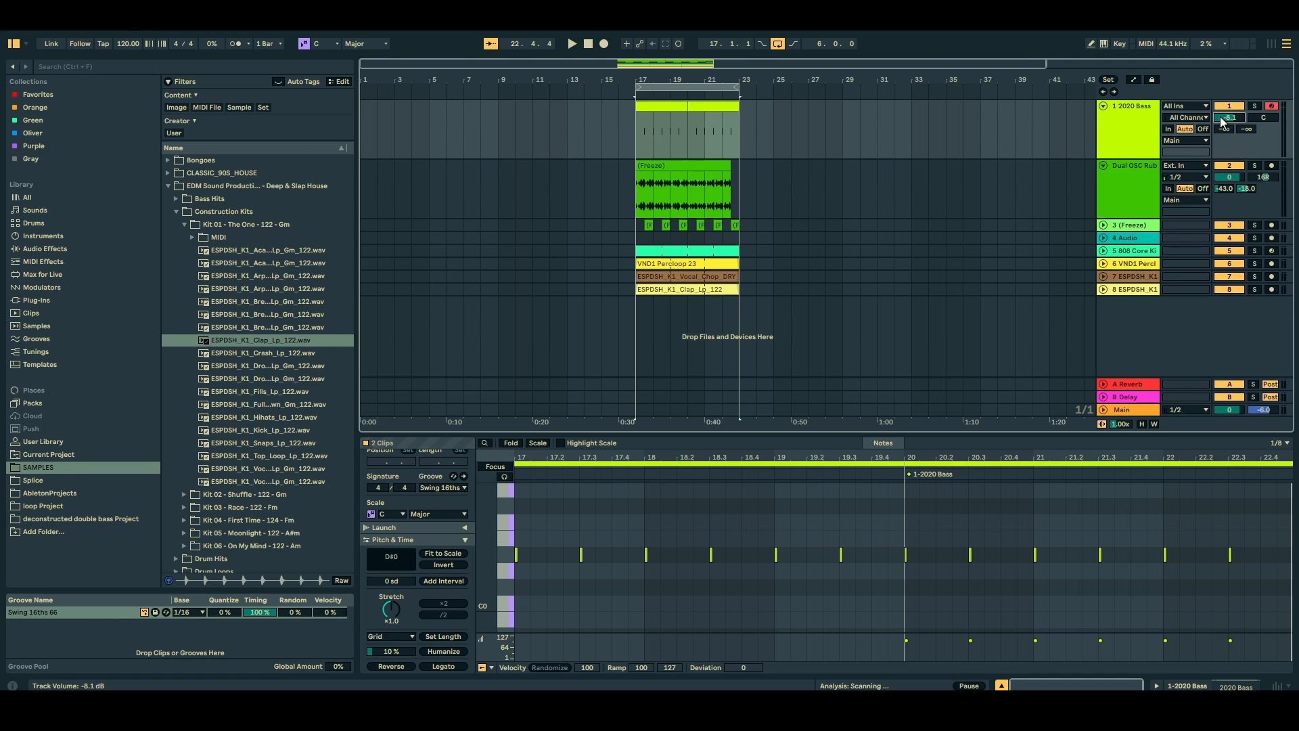
Play the loop and raise the 2020 Bass track's delay send to 0 dB.
key(space)
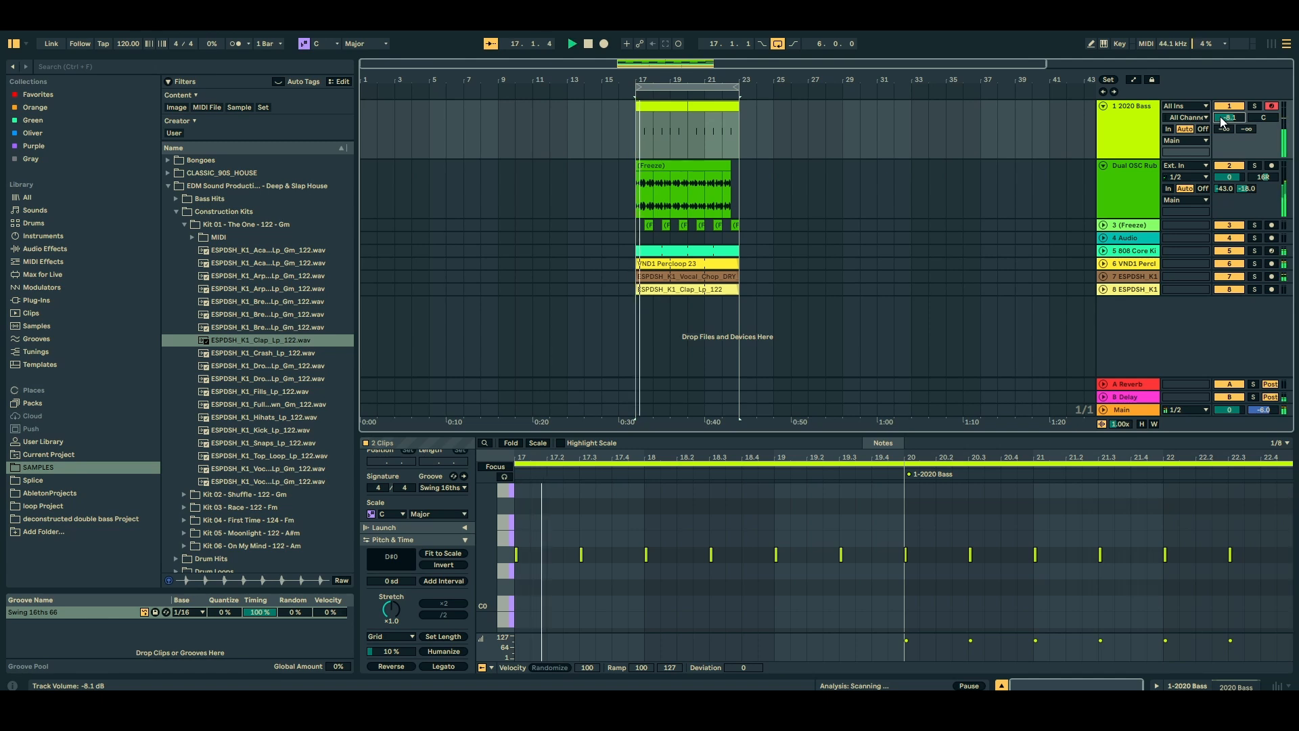
drag(1246, 129, 1246, 79)
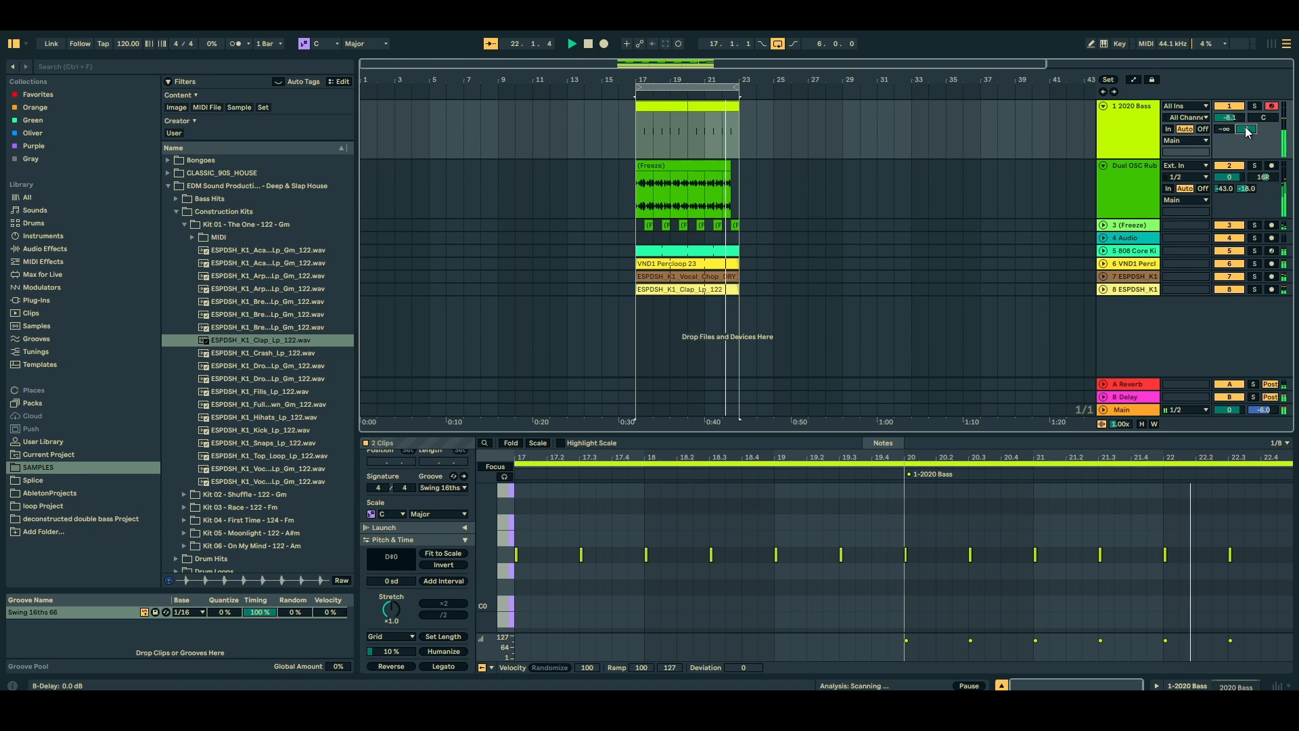
click(1125, 132)
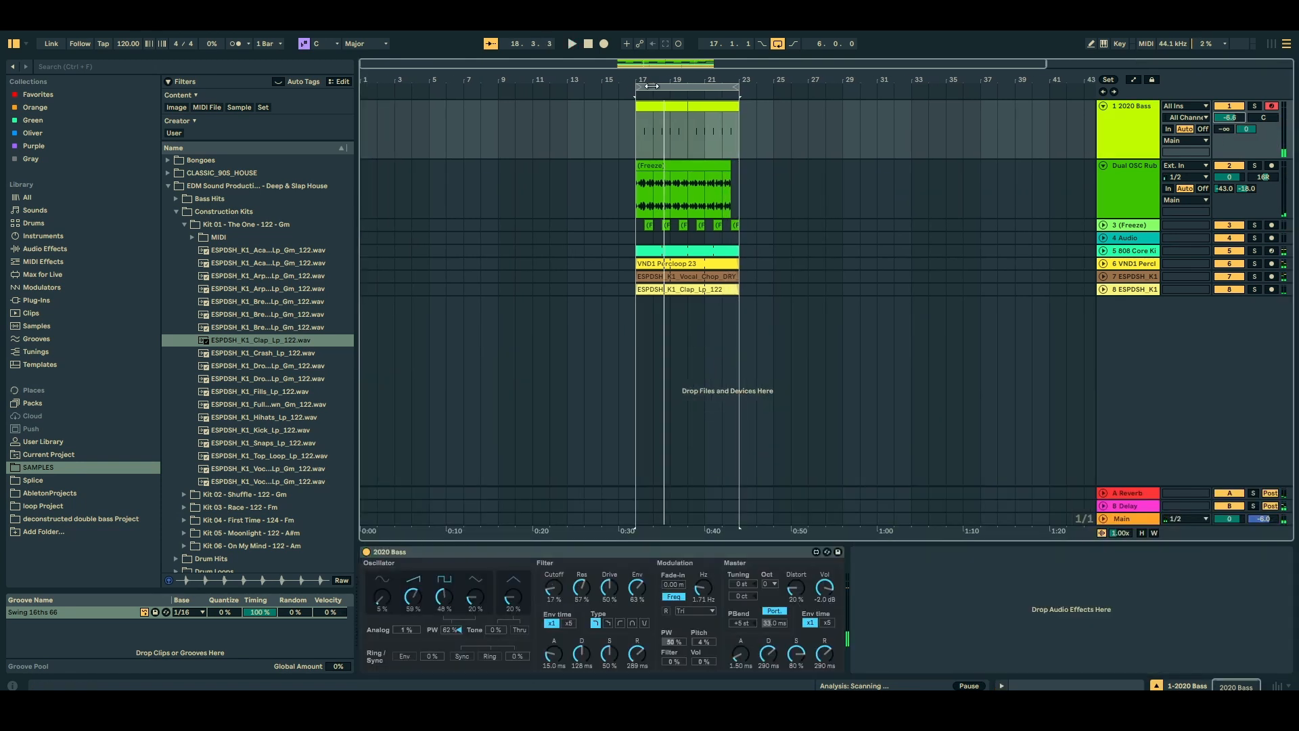
Duplicate the six-bar section starting at bar 17 across all tracks so it repeats from bar 23 to bar 29.
key(ctrl+d)
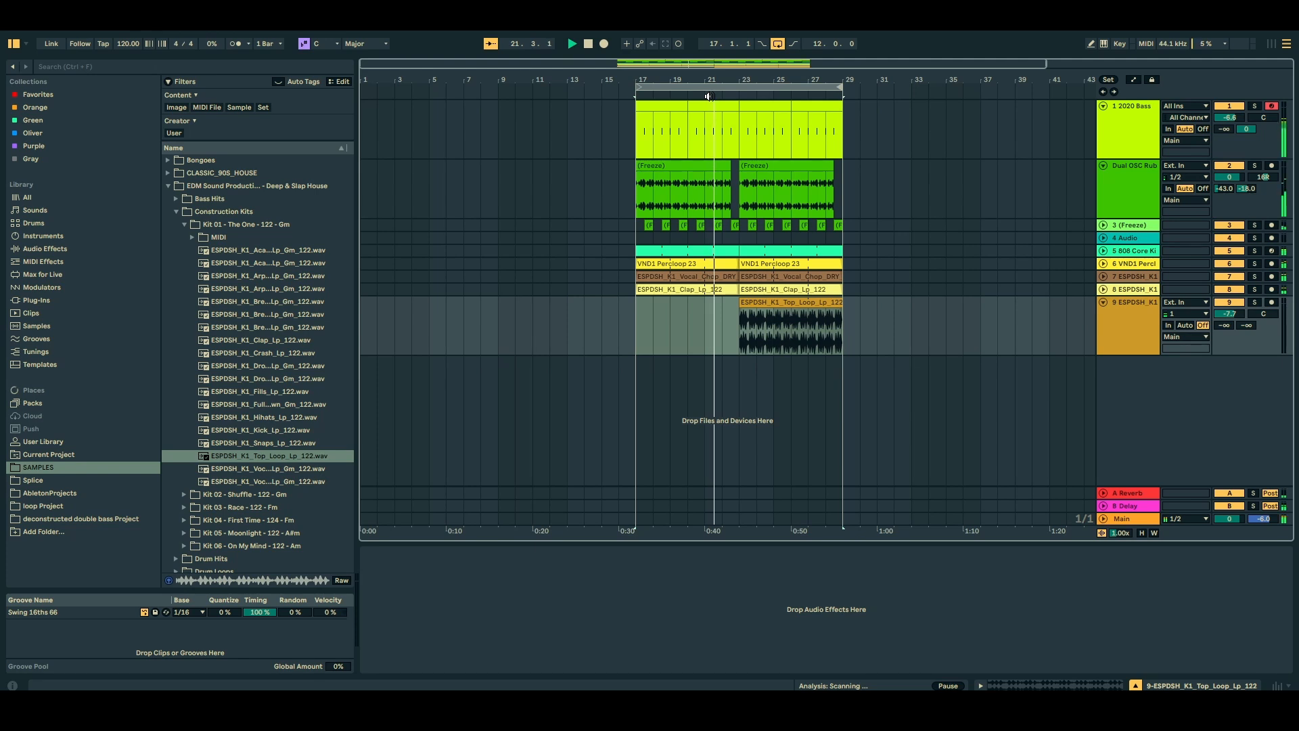
scroll(887, 176, right, 1)
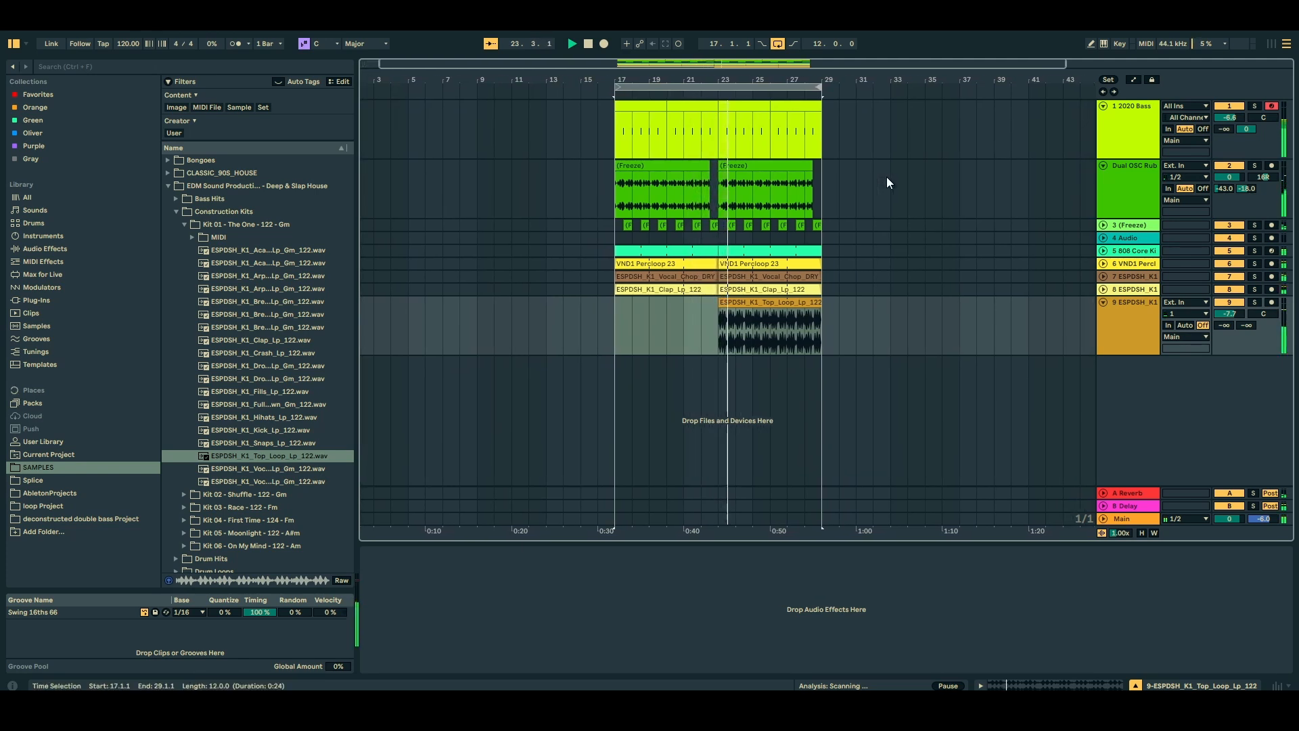
Set the ESPDSH_K1_Top_Loop_Lp_122 clip's warp mode to Beats and adjust its transient envelope and transient loop mode.
double_click(760, 303)
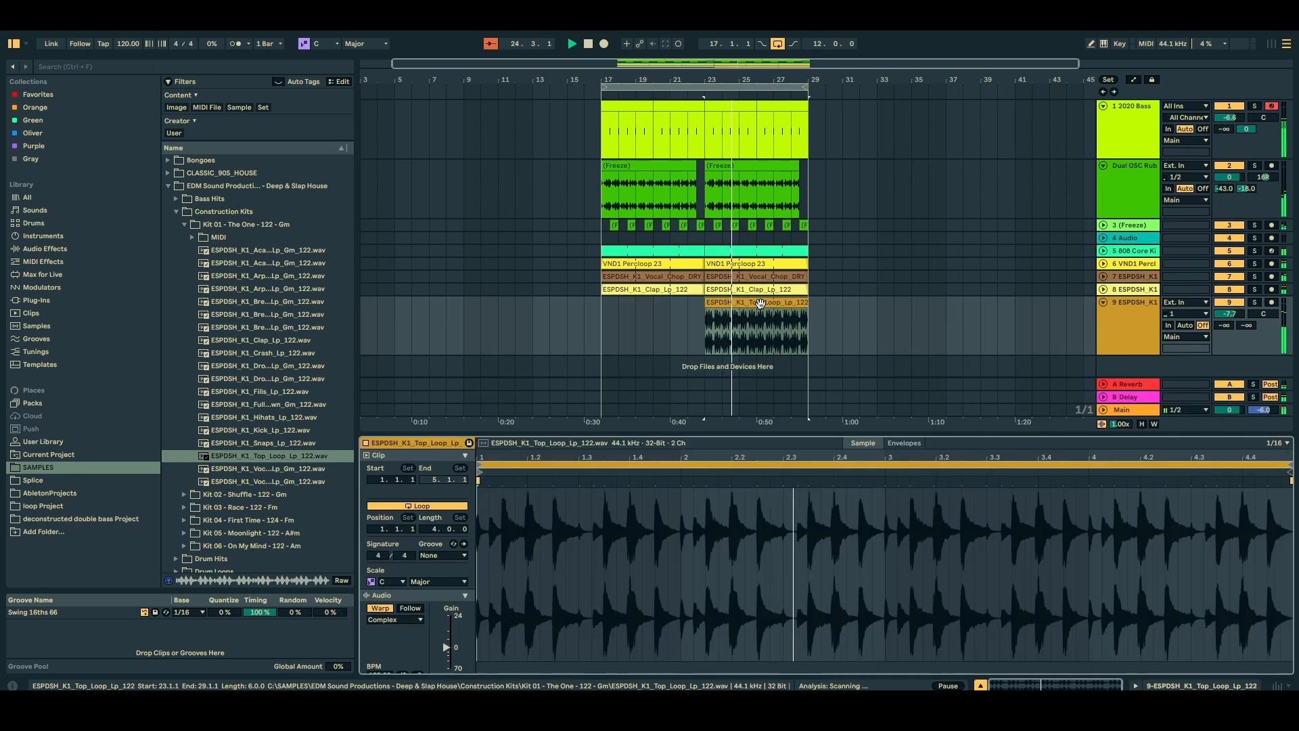
click(386, 623)
click(385, 624)
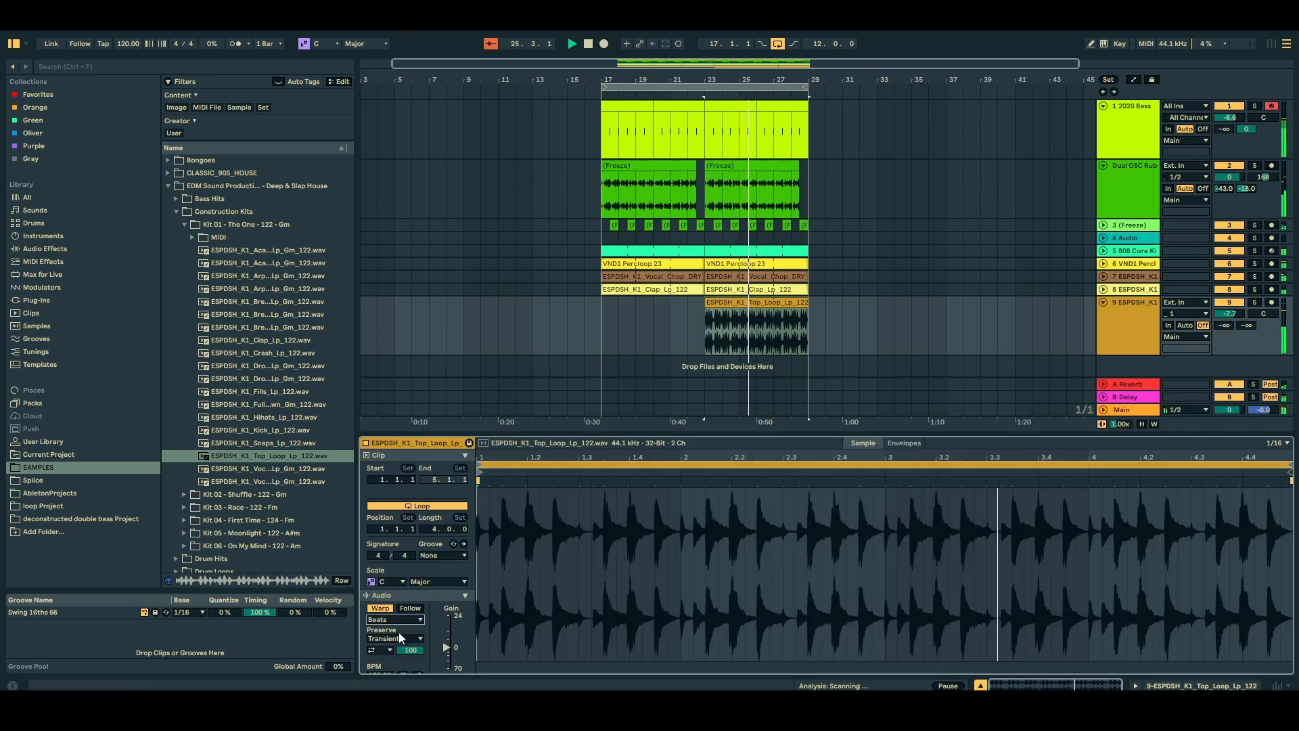
mouse_move(404, 649)
mouse_down()
mouse_move(404, 683)
mouse_move(406, 660)
mouse_up()
click(388, 650)
click(388, 660)
scroll(841, 308, down, 1)
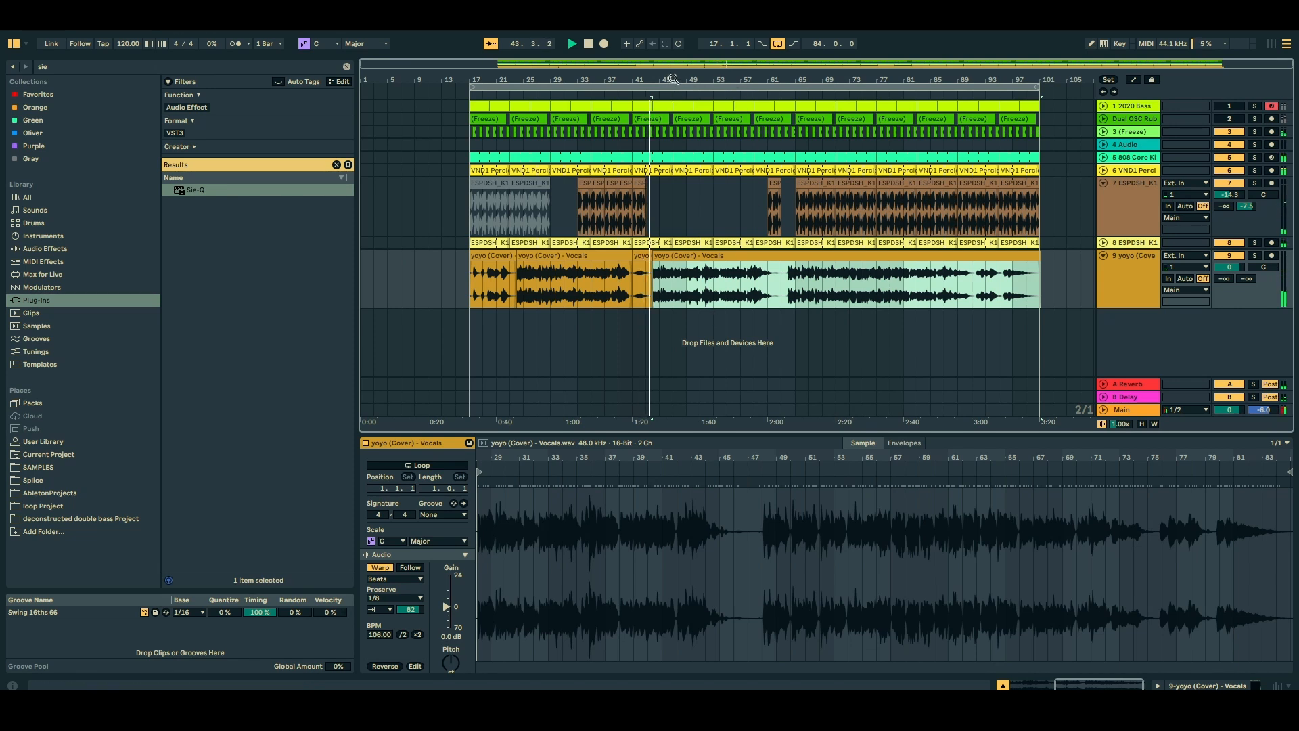
Listen to the full arrangement with the yoyo (Cover) vocals from bar 43 and stop playback.
mouse_move(673, 80)
mouse_down()
mouse_move(672, 150)
mouse_move(676, 77)
mouse_up()
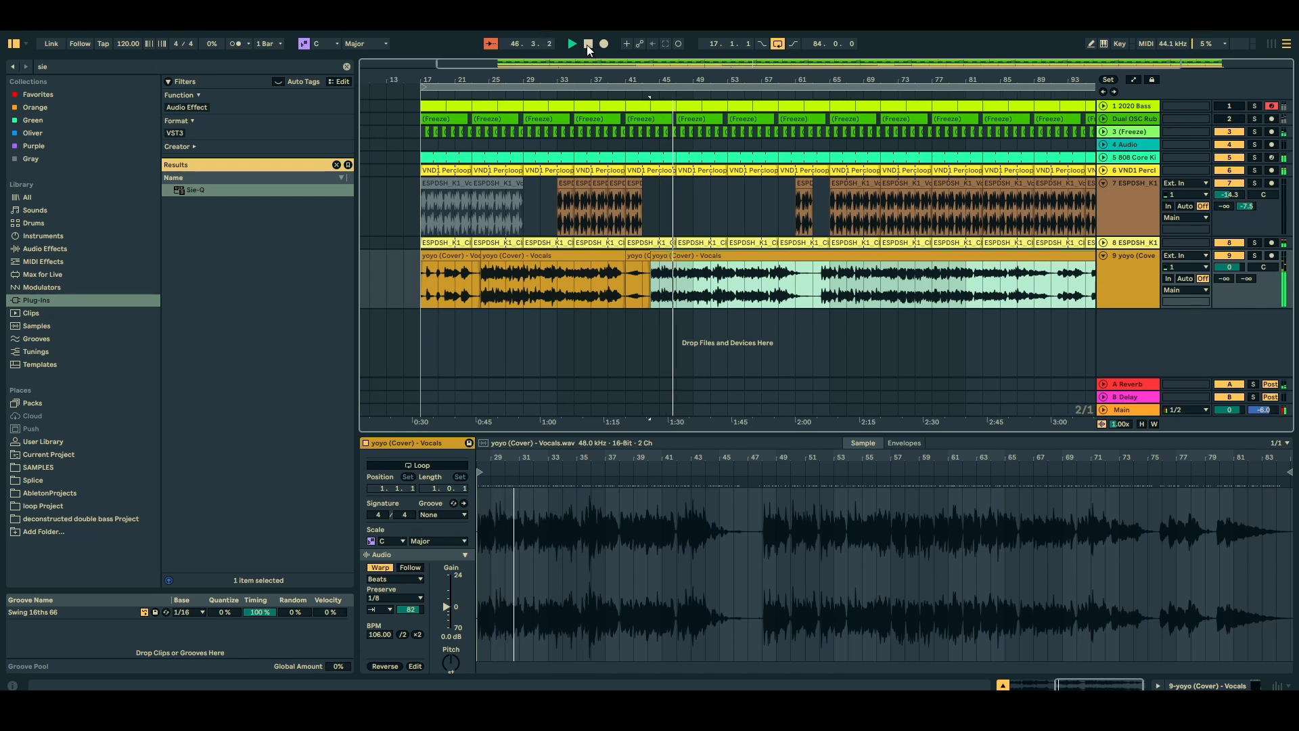
click(588, 45)
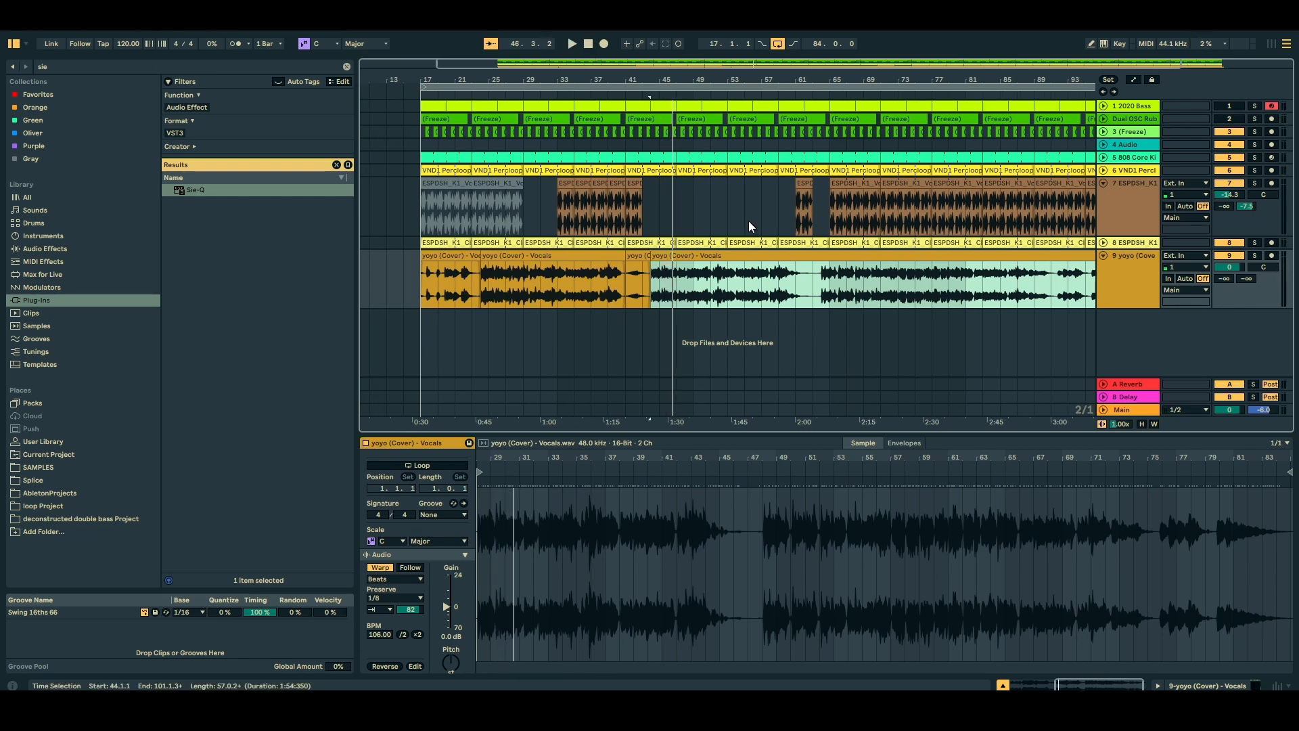